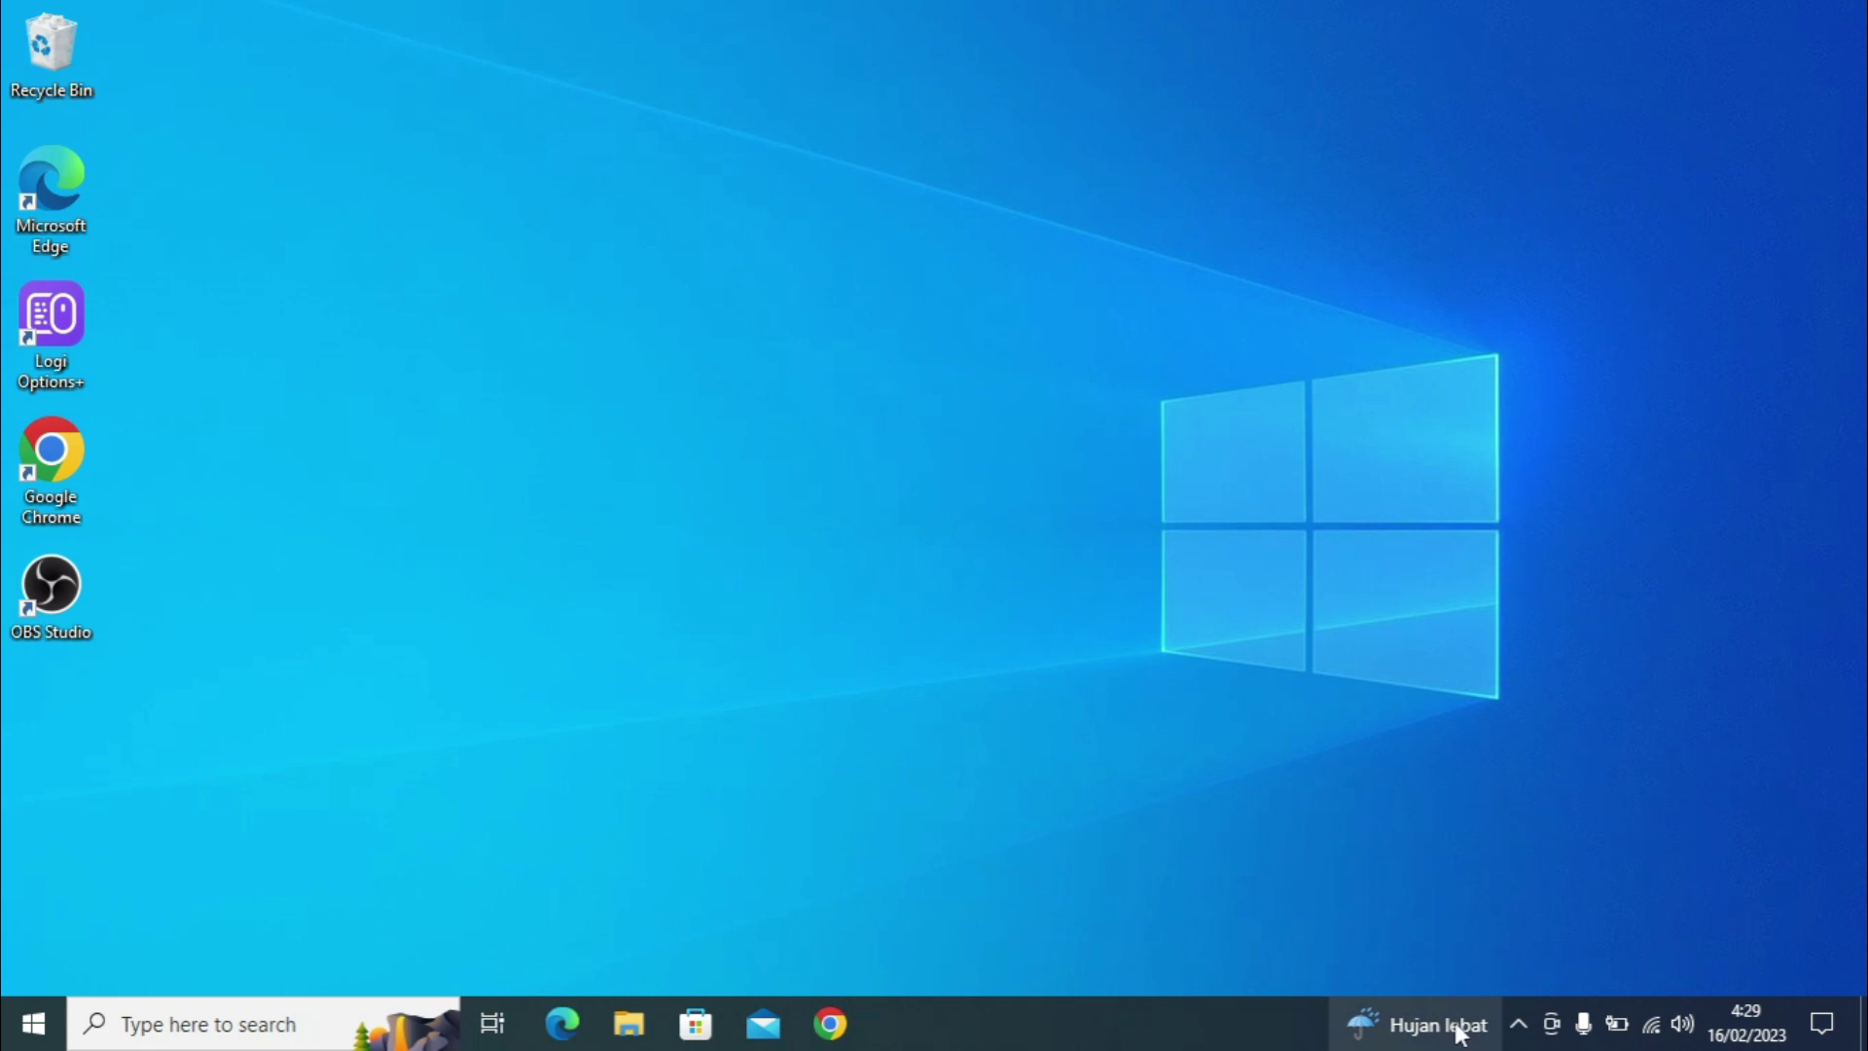
pyautogui.click(1403, 1033)
pyautogui.click(817, 681)
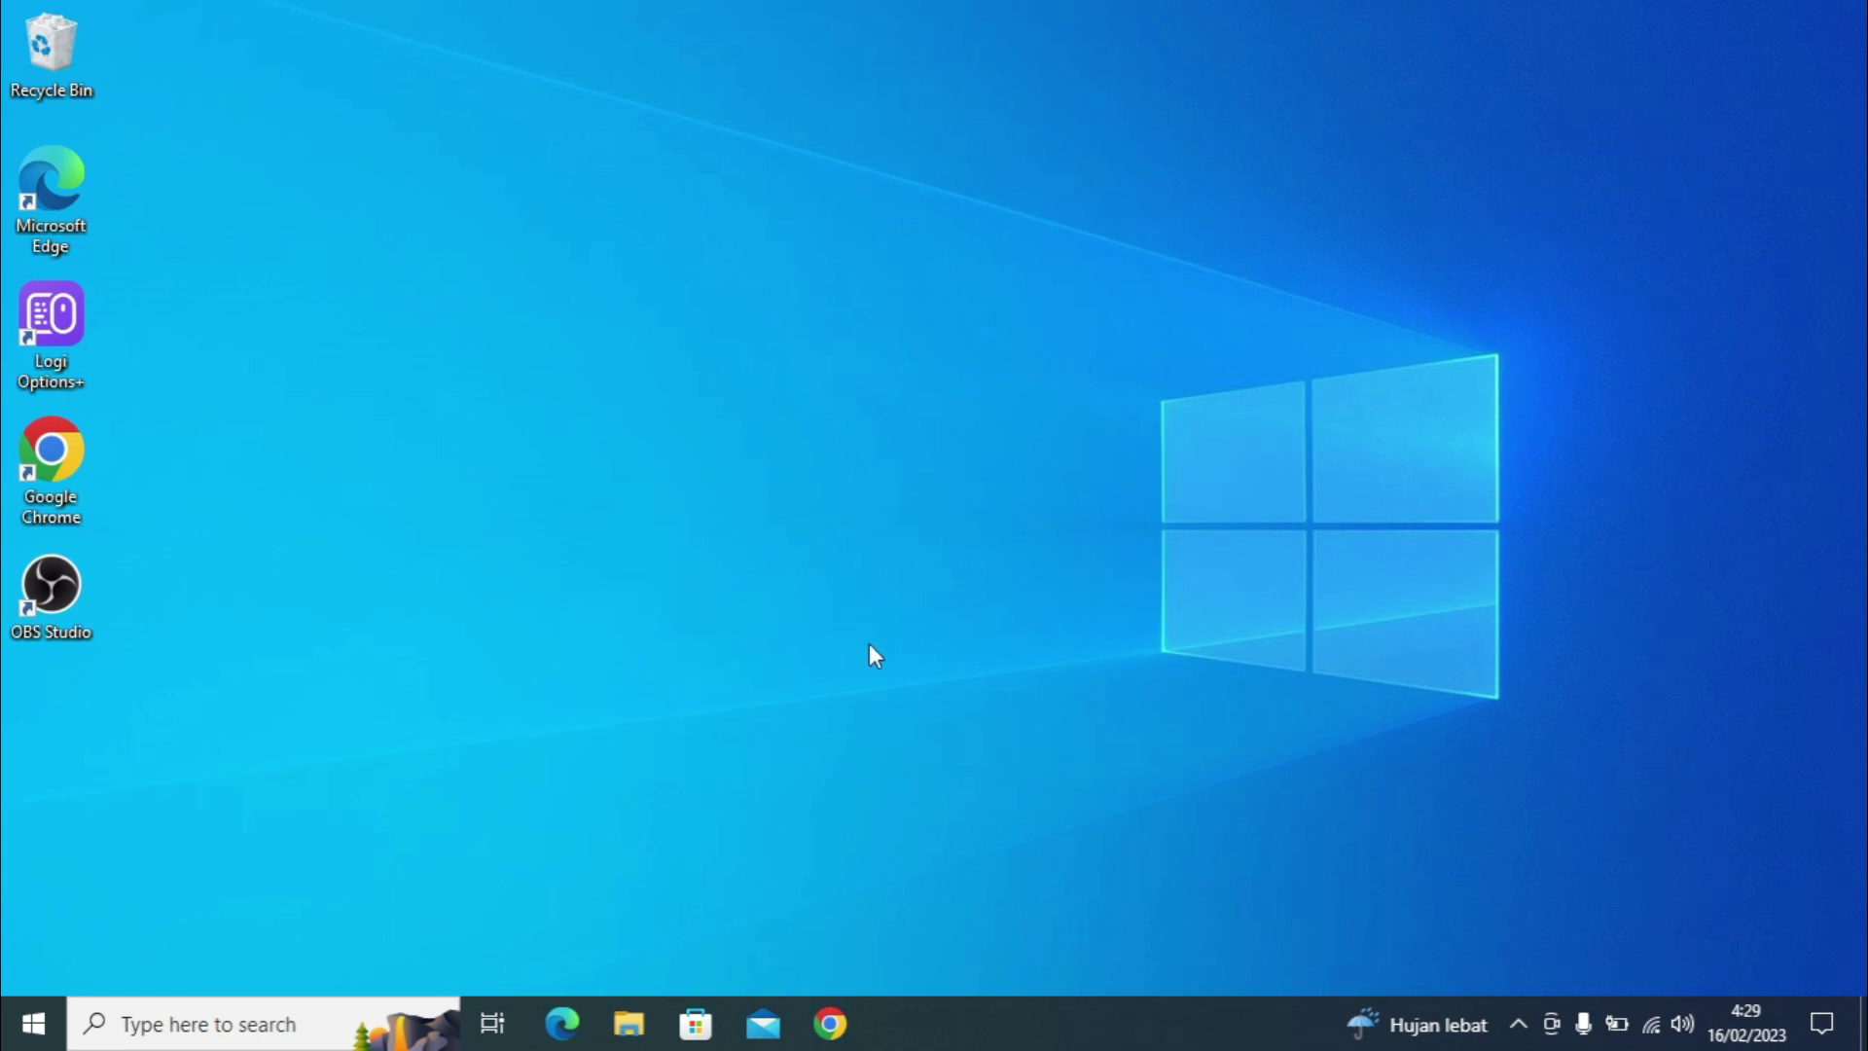
# Step: Hide the Task View button and the search box from the taskbar
pyautogui.rightClick(1045, 1021)
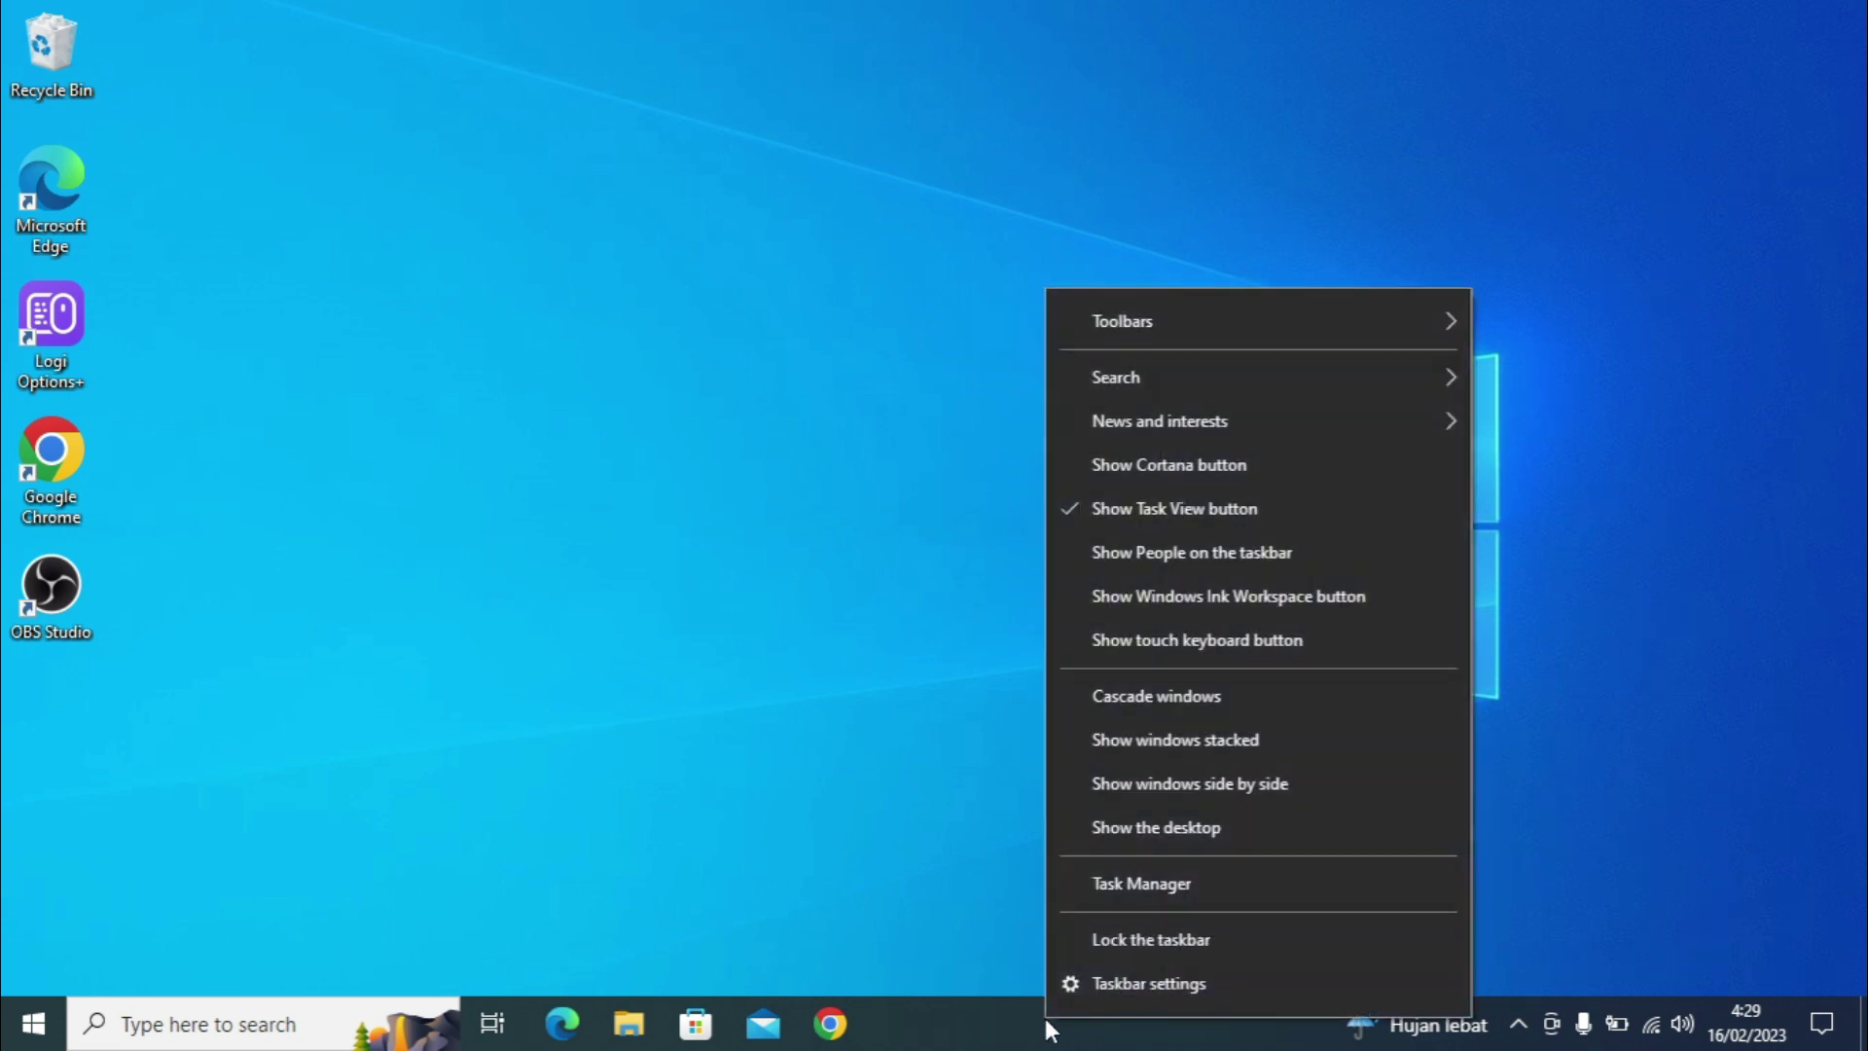
pyautogui.click(1158, 523)
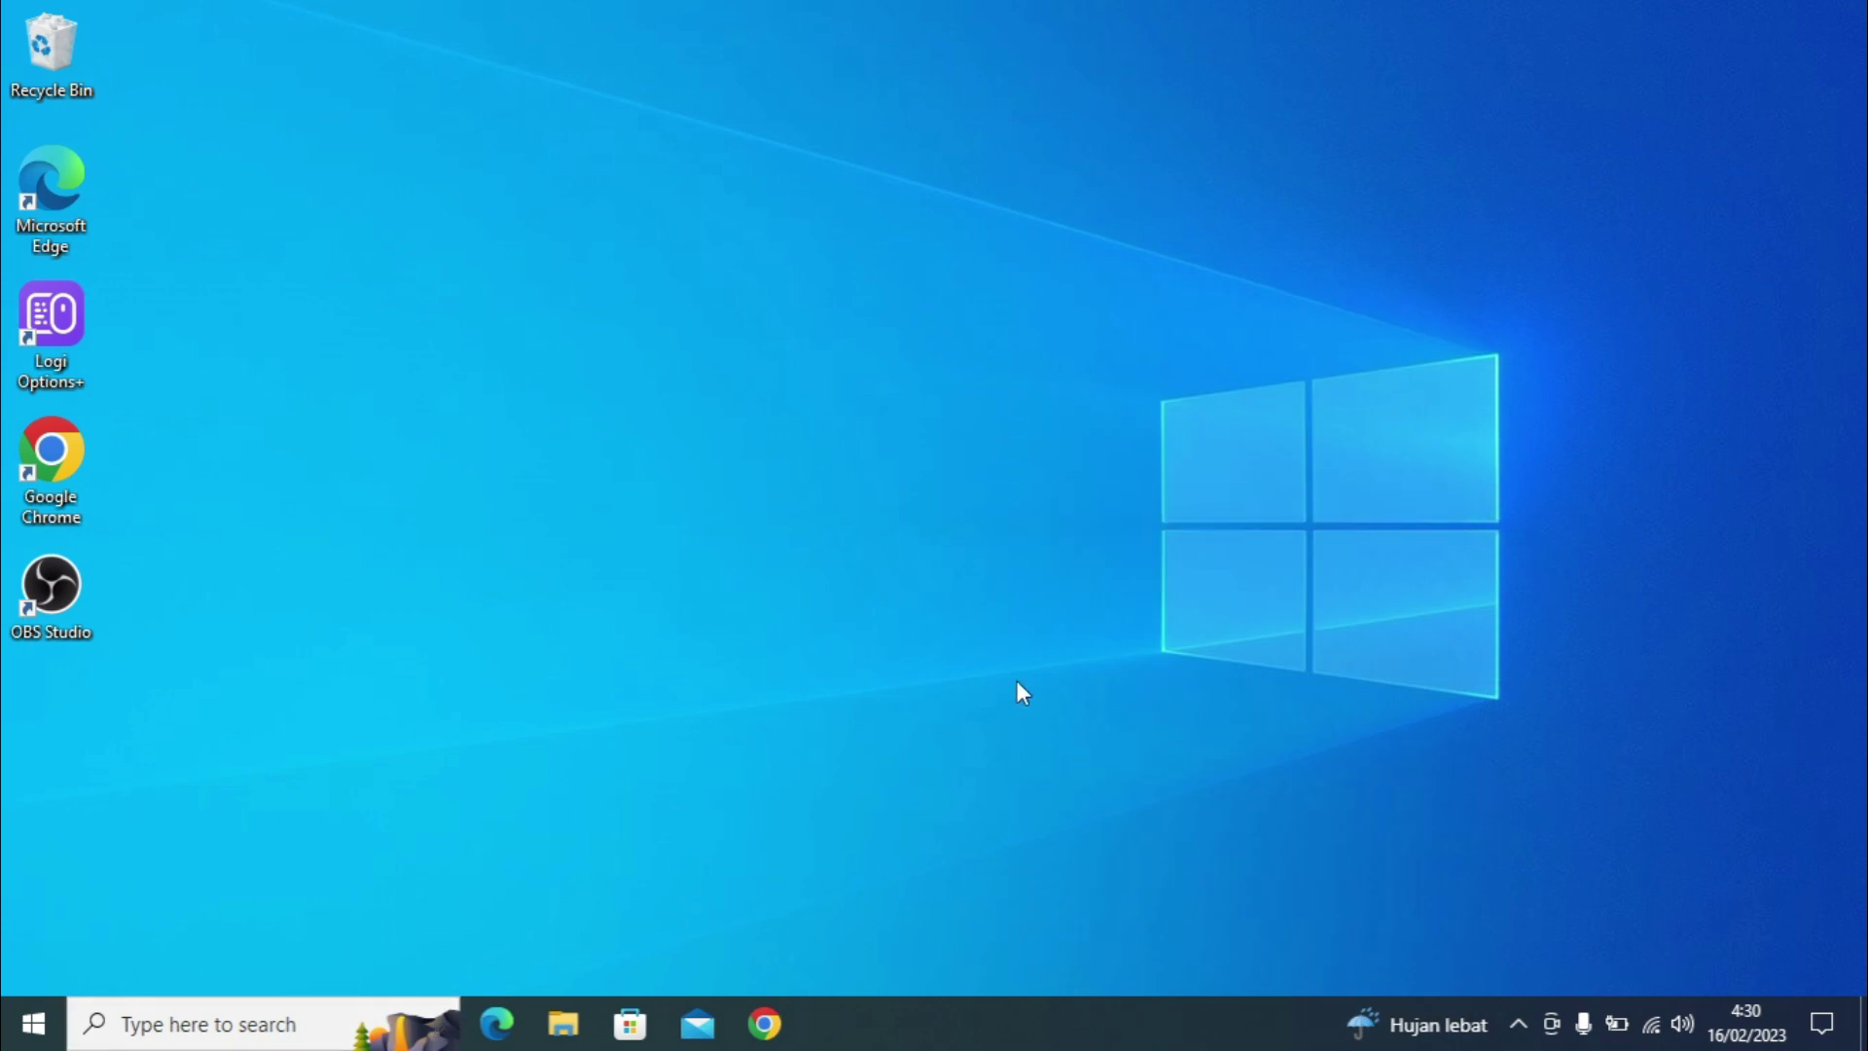
pyautogui.rightClick(1023, 1023)
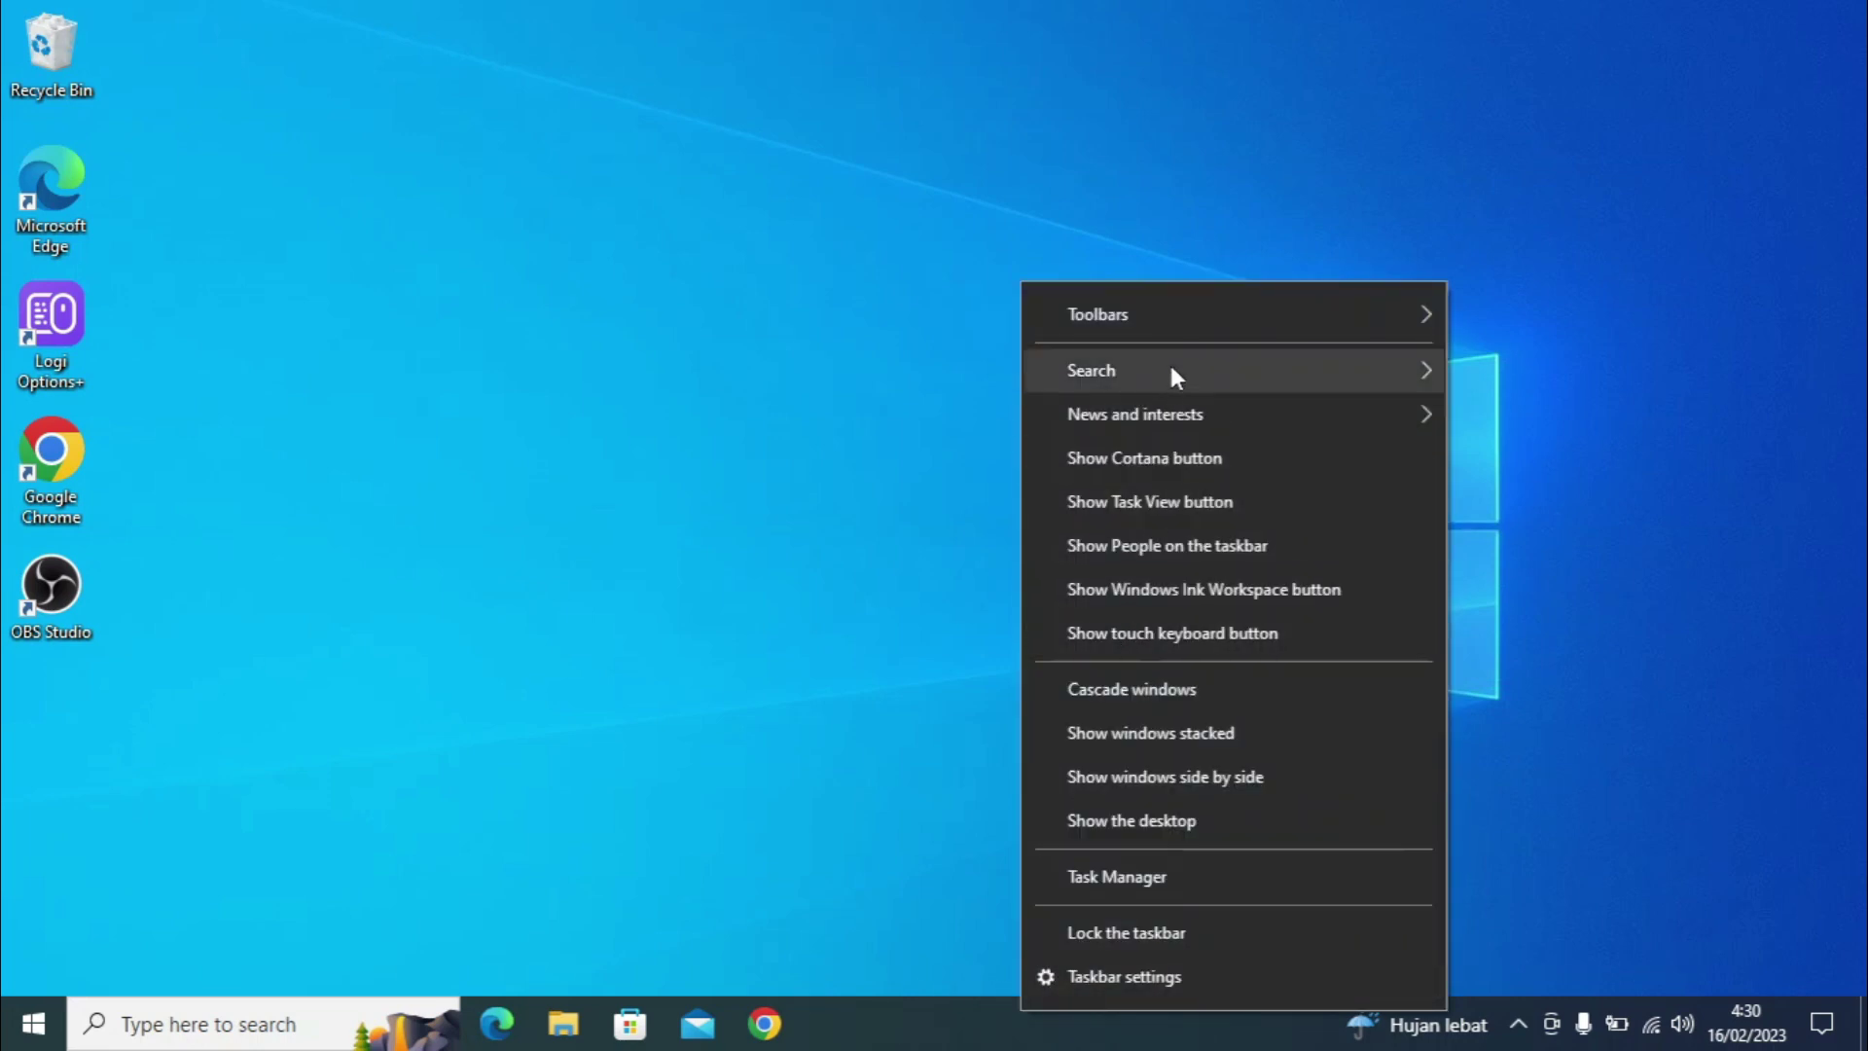
pyautogui.moveTo(1172, 357)
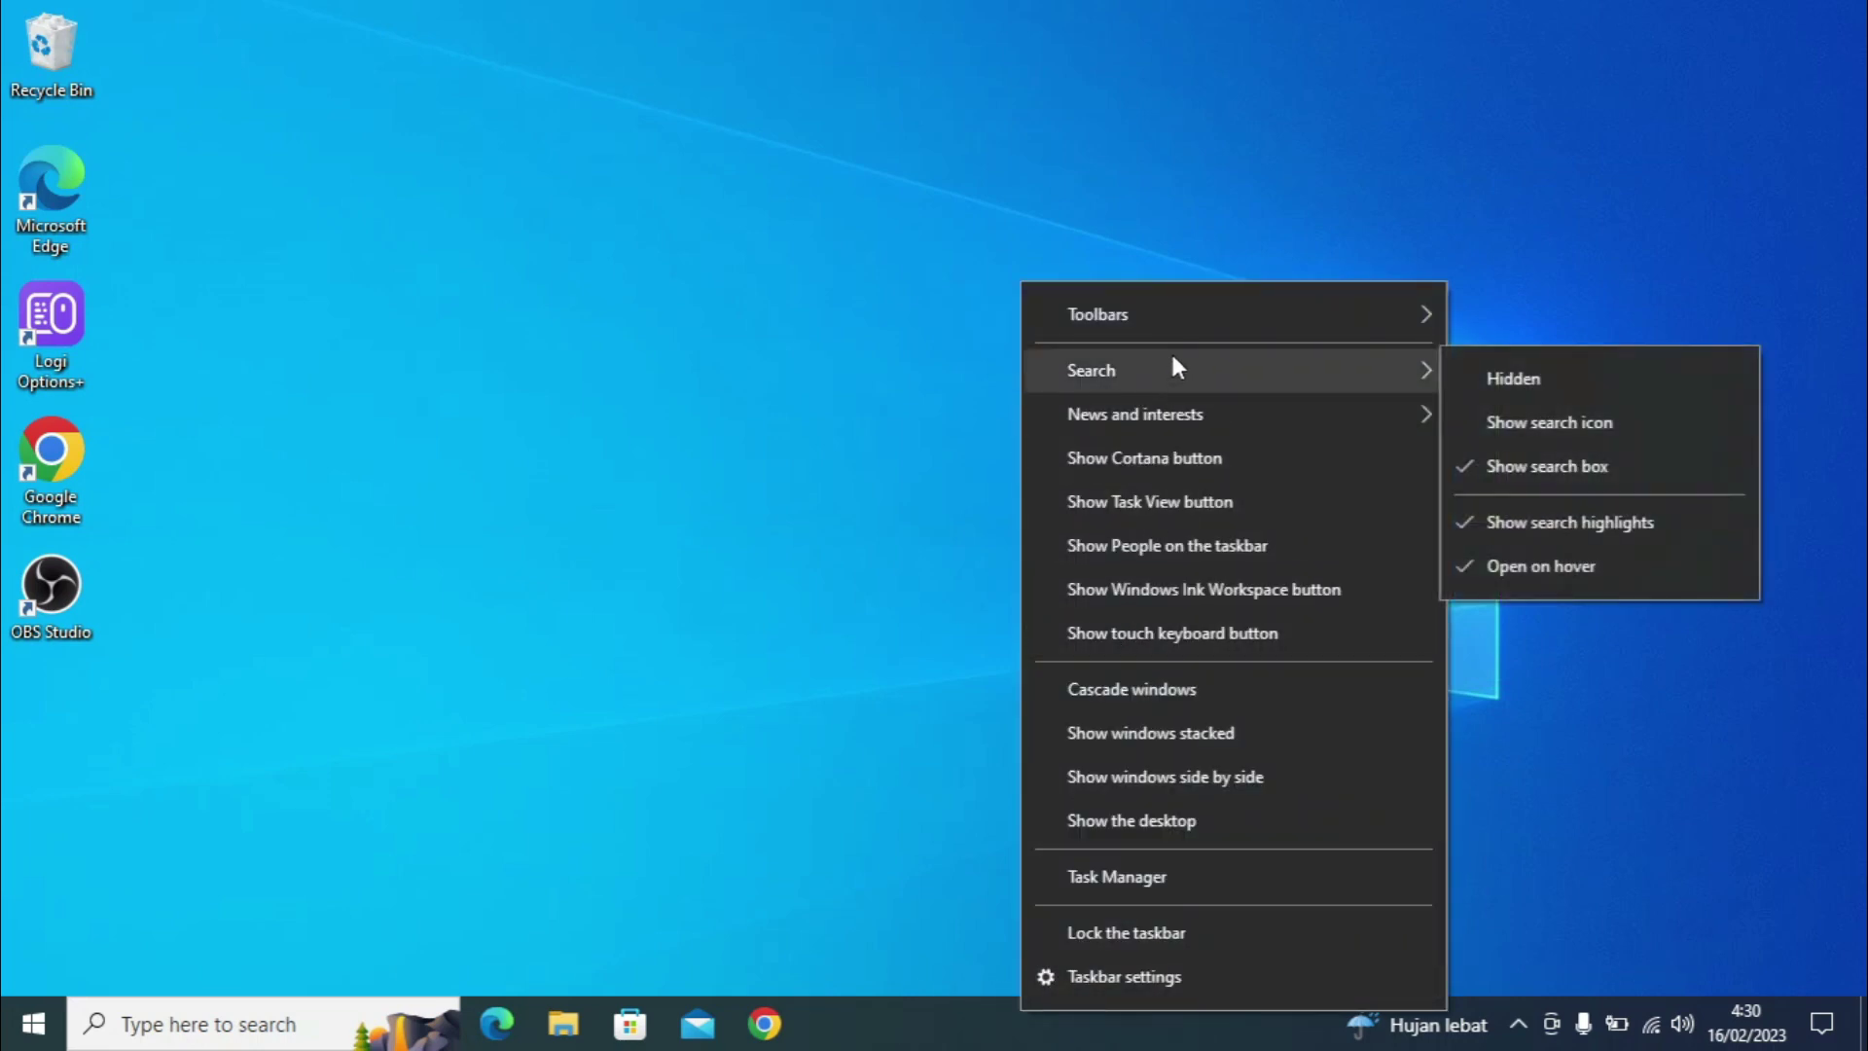
pyautogui.click(1483, 372)
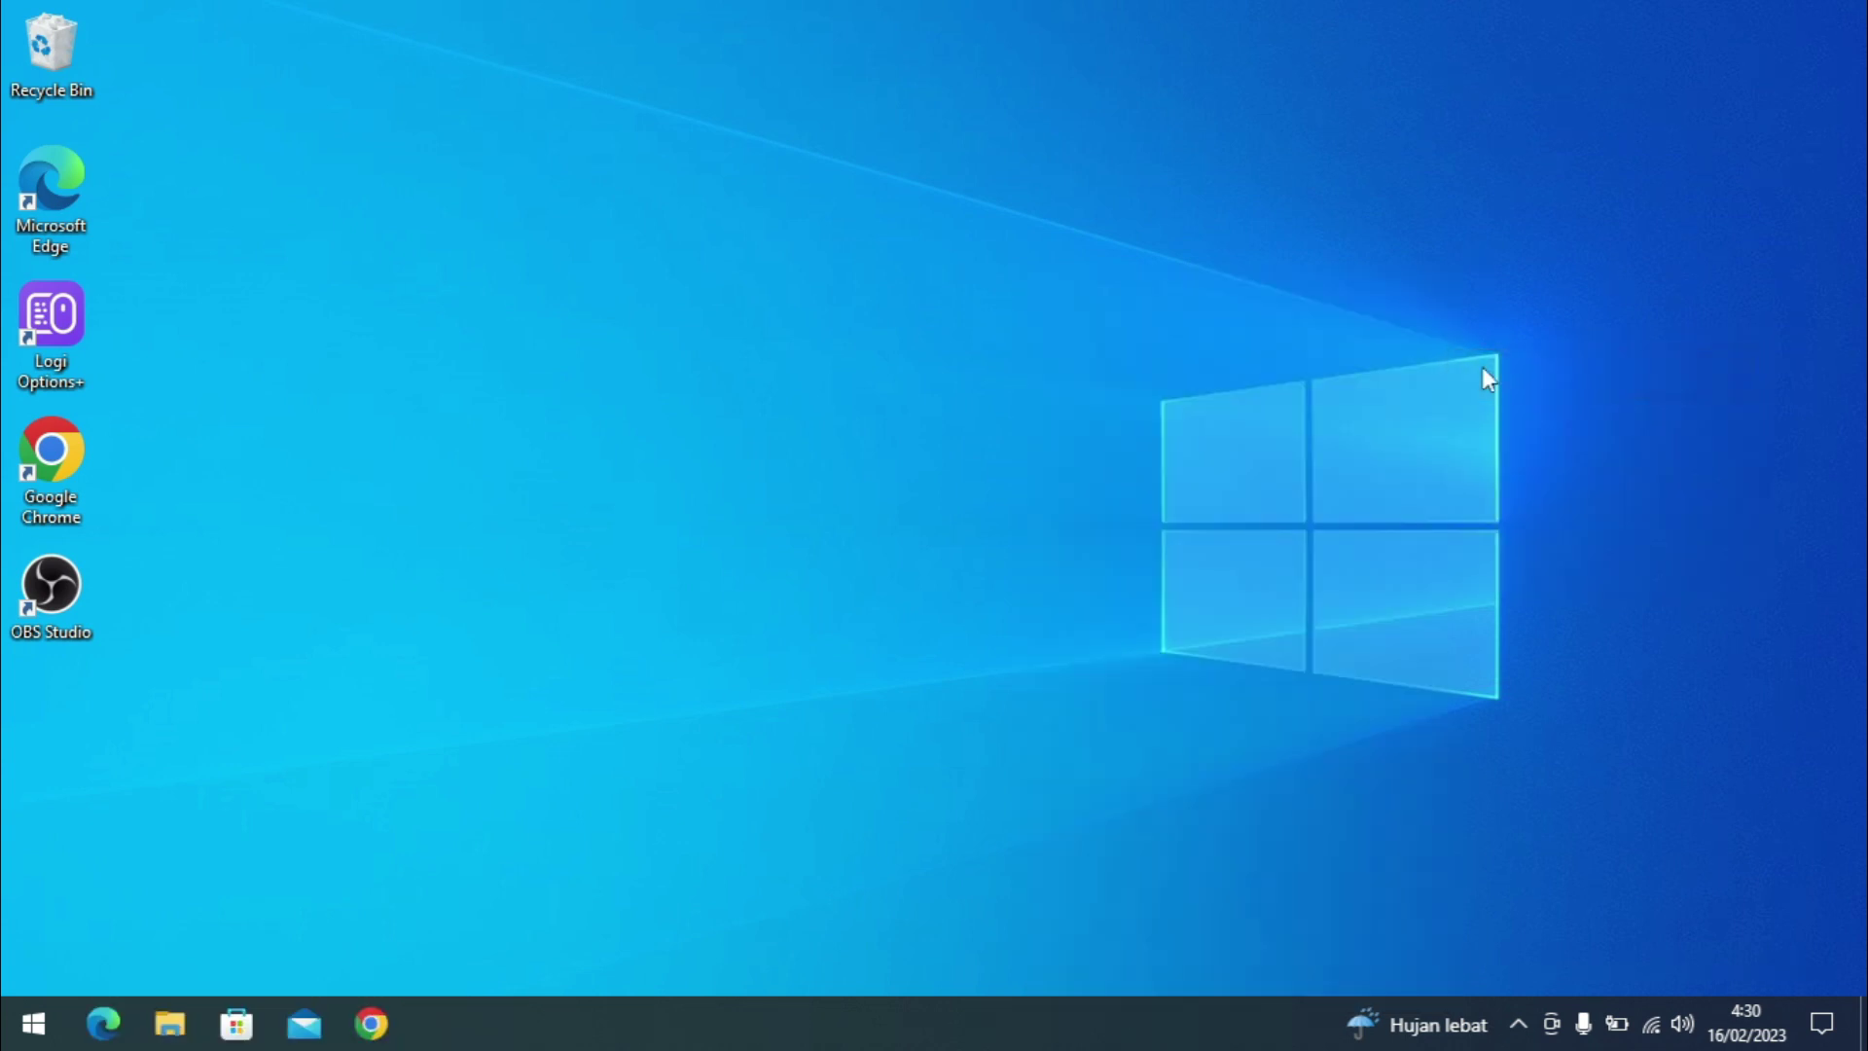
# Step: Turn off News and interests on the taskbar
pyautogui.rightClick(990, 1019)
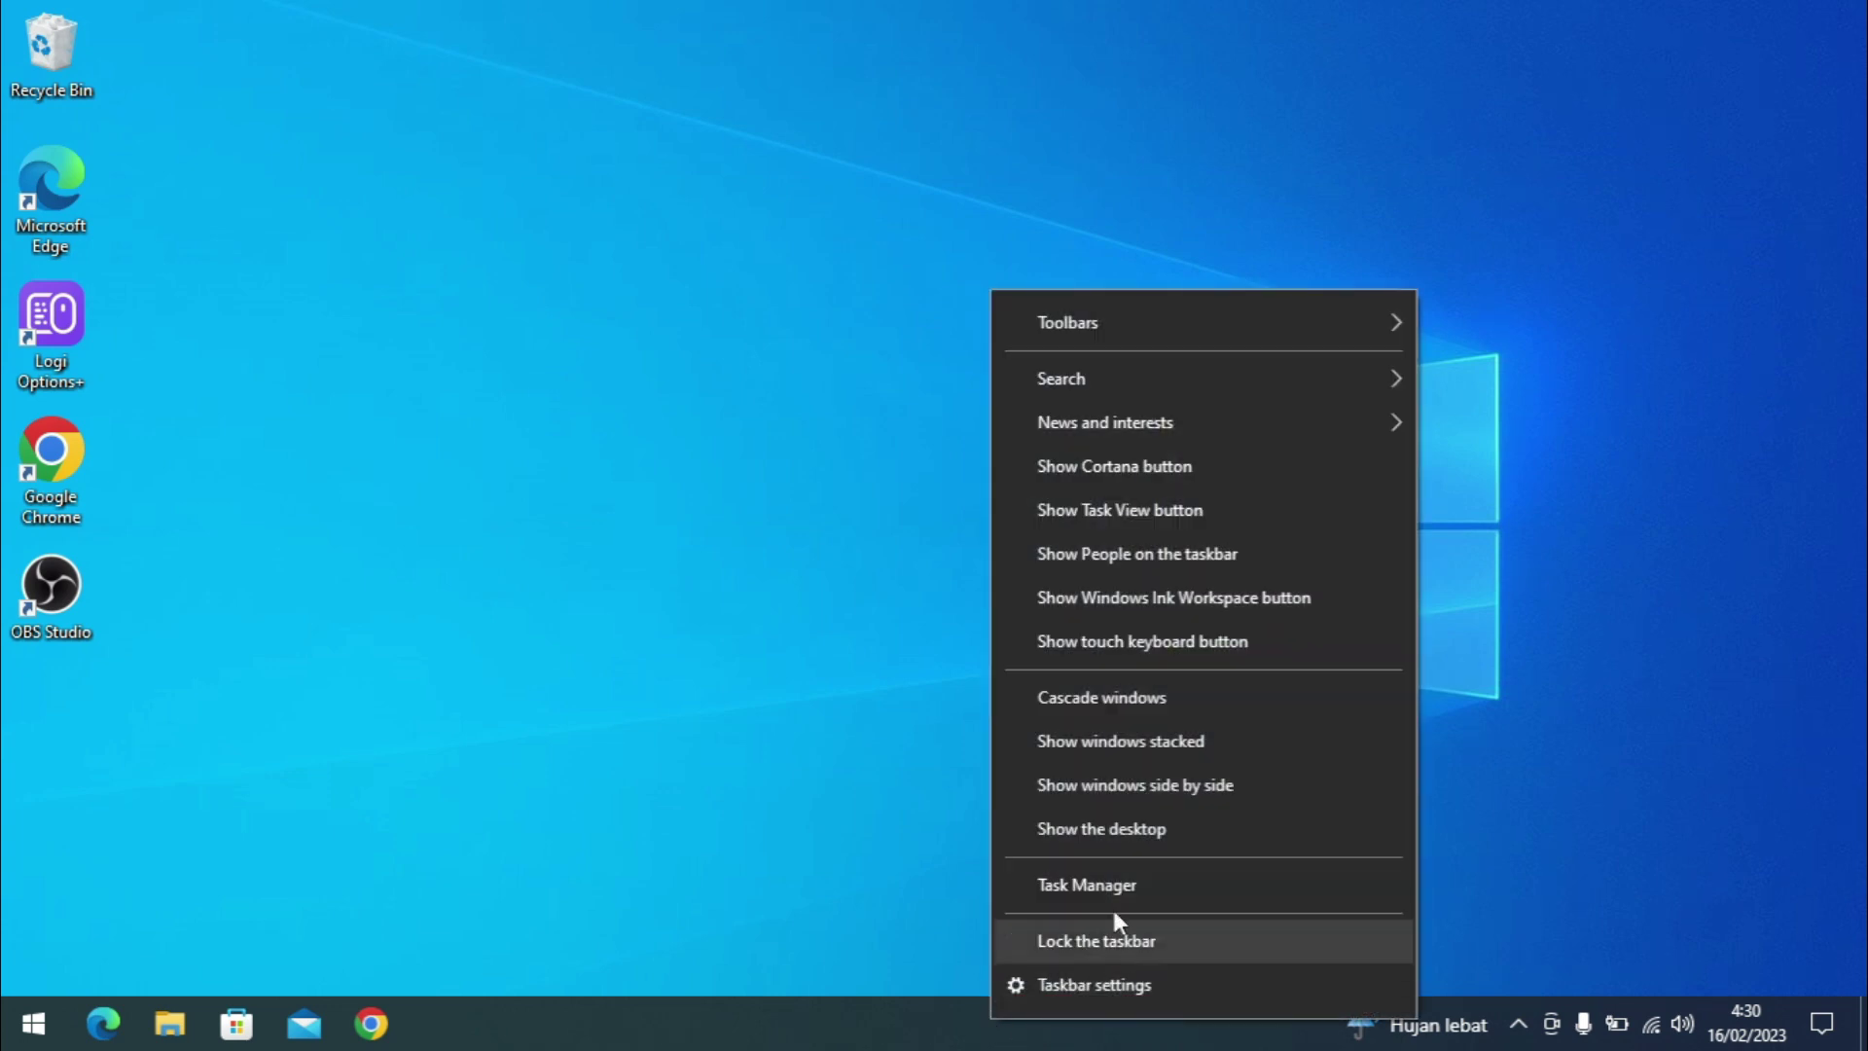
pyautogui.moveTo(1191, 421)
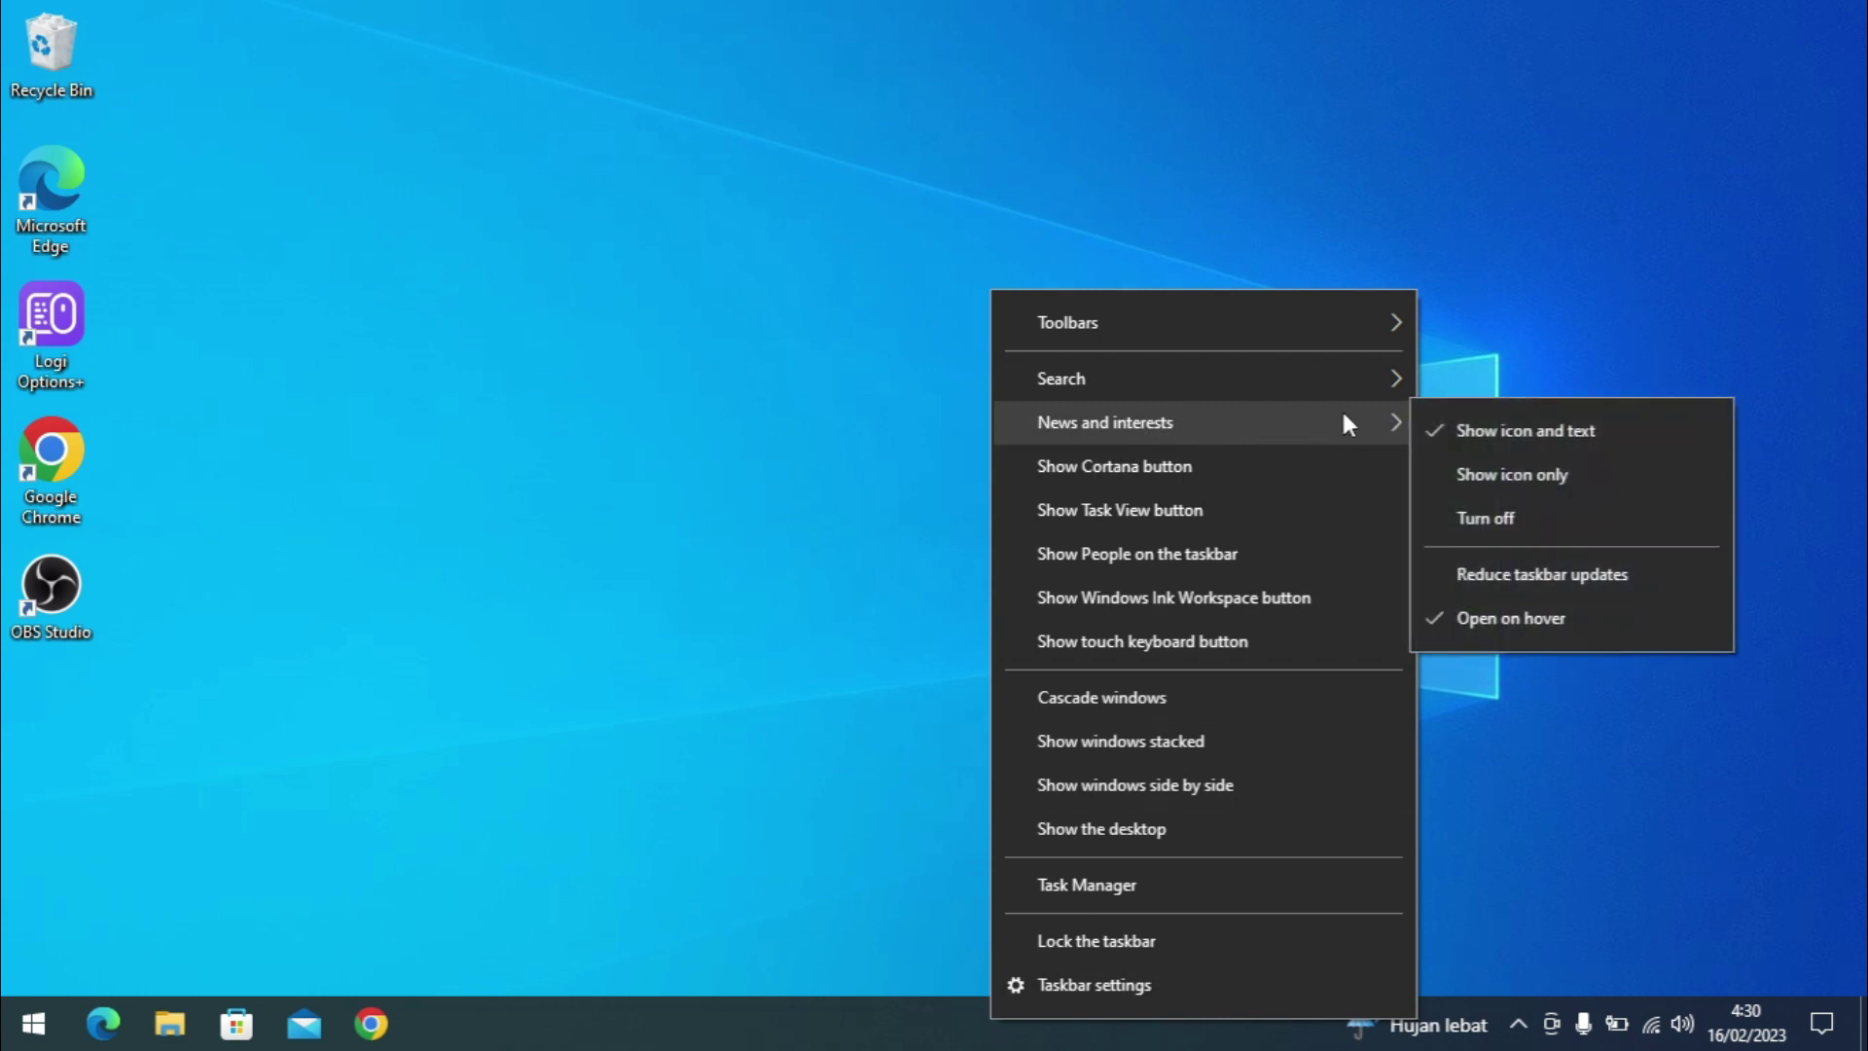
pyautogui.click(1471, 516)
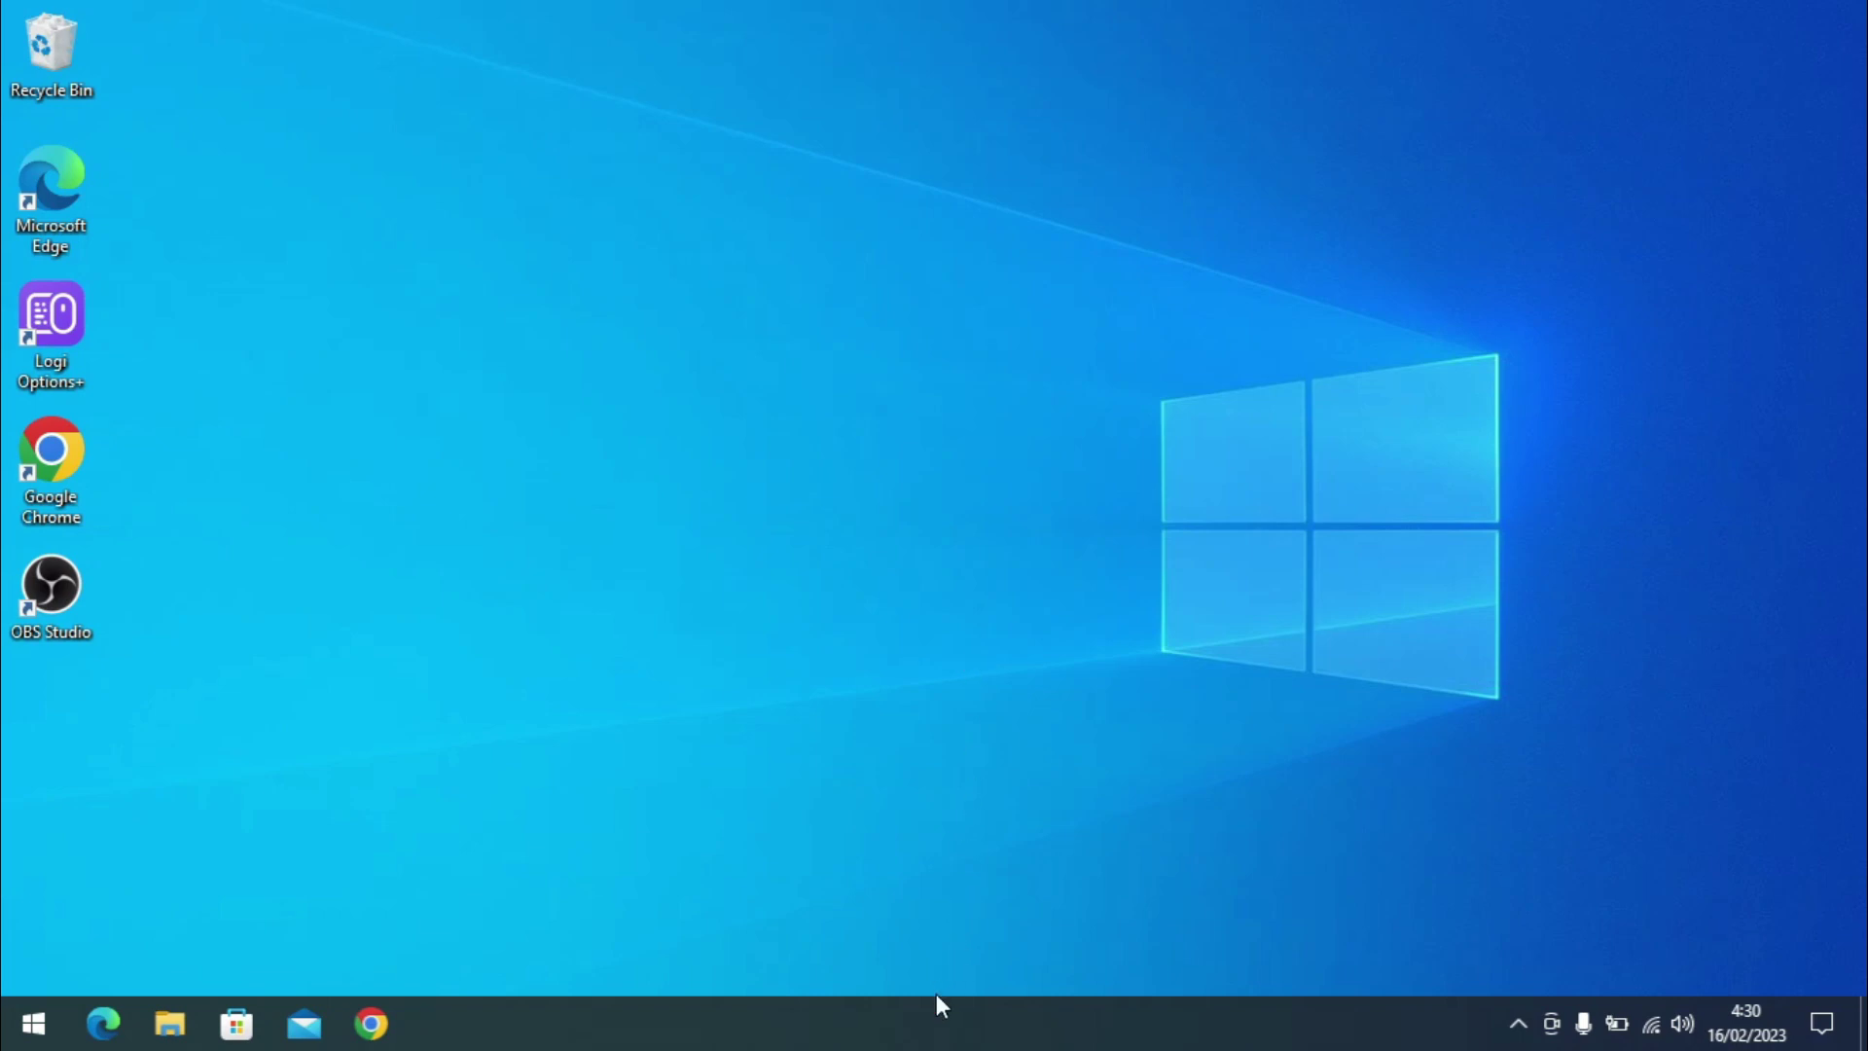
# Step: Try locking the taskbar and unlock it again
pyautogui.rightClick(932, 1026)
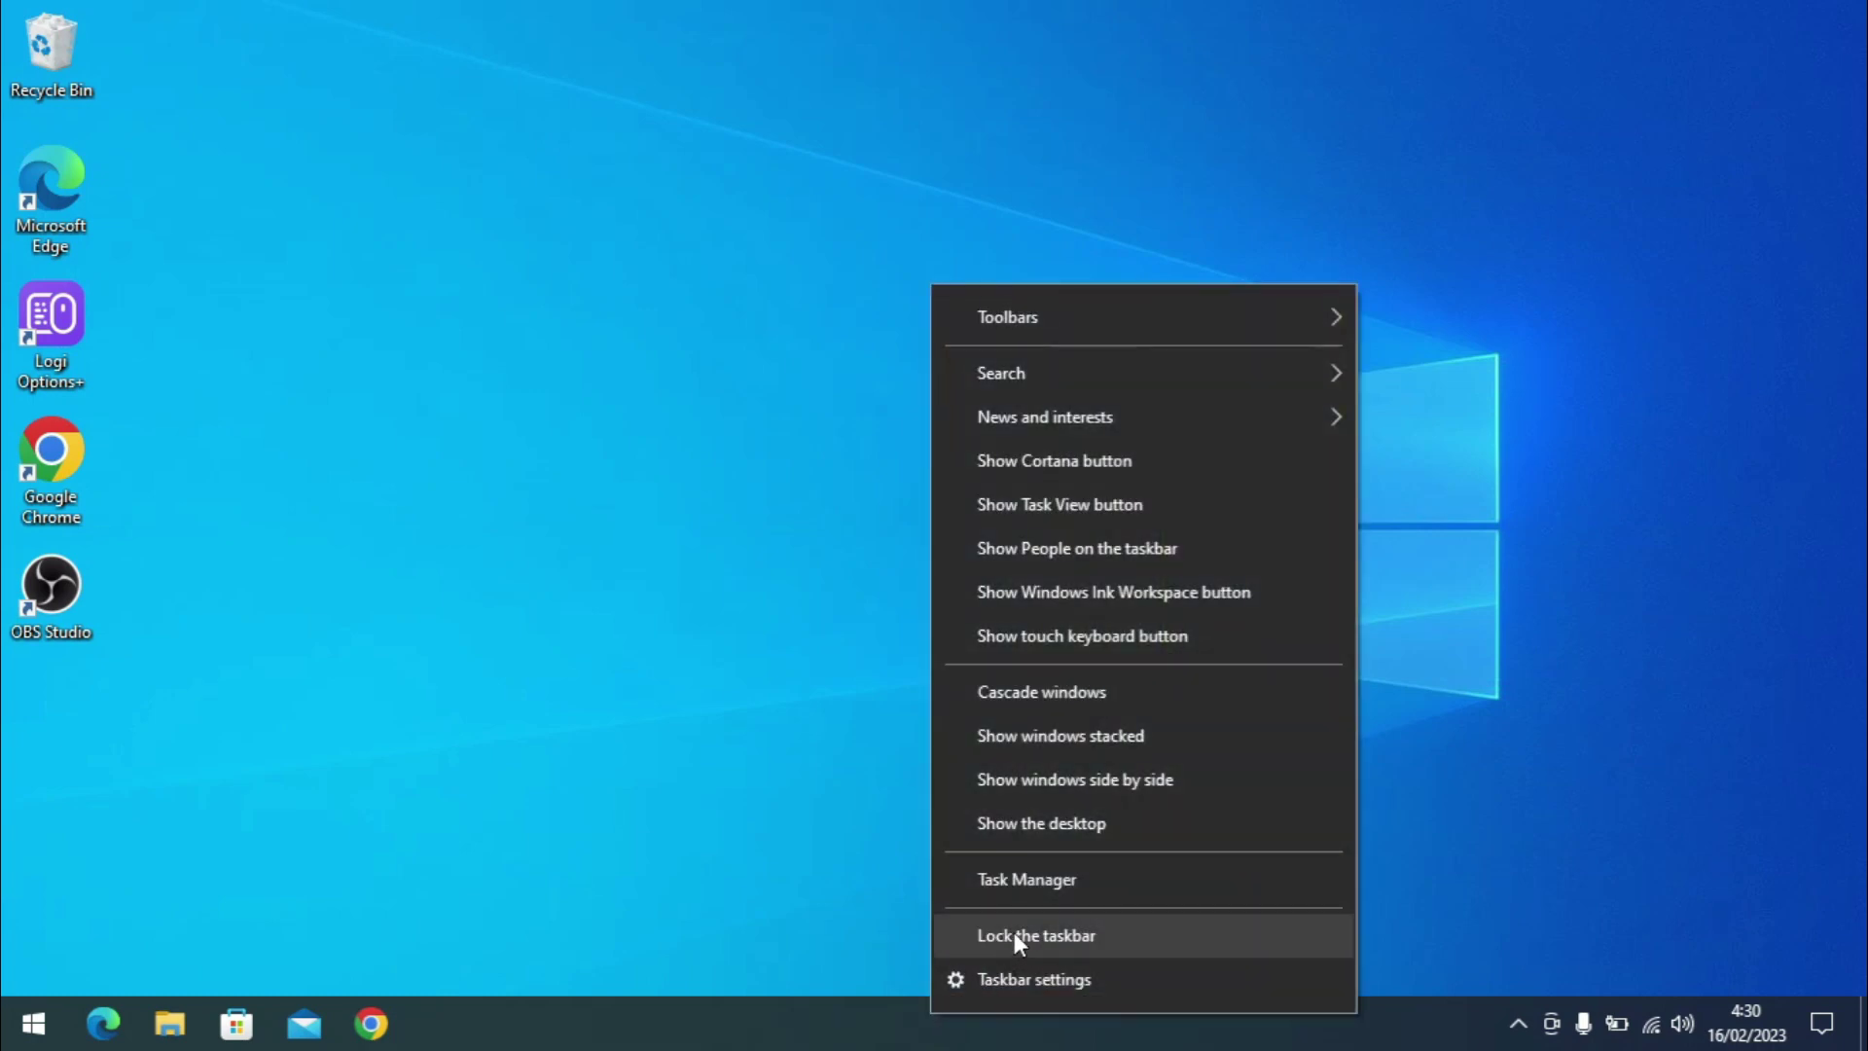
pyautogui.click(1014, 932)
pyautogui.rightClick(975, 1019)
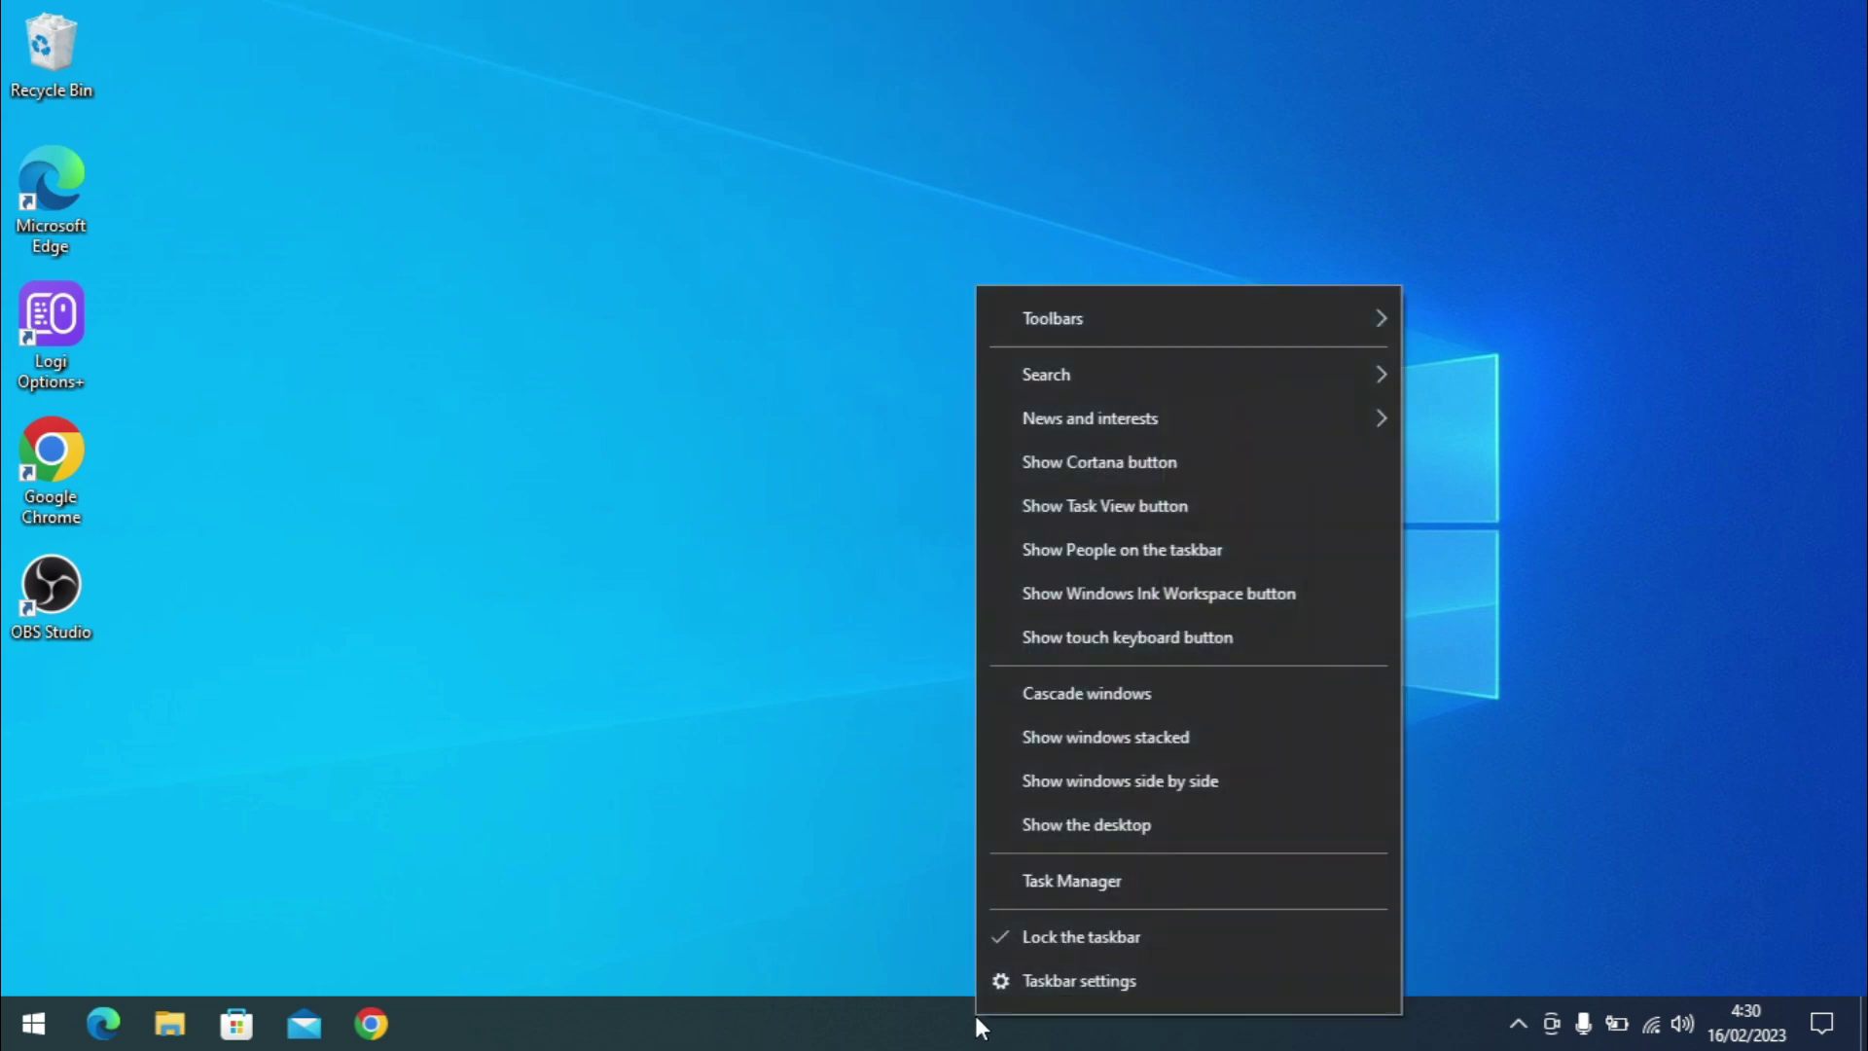
pyautogui.click(1049, 932)
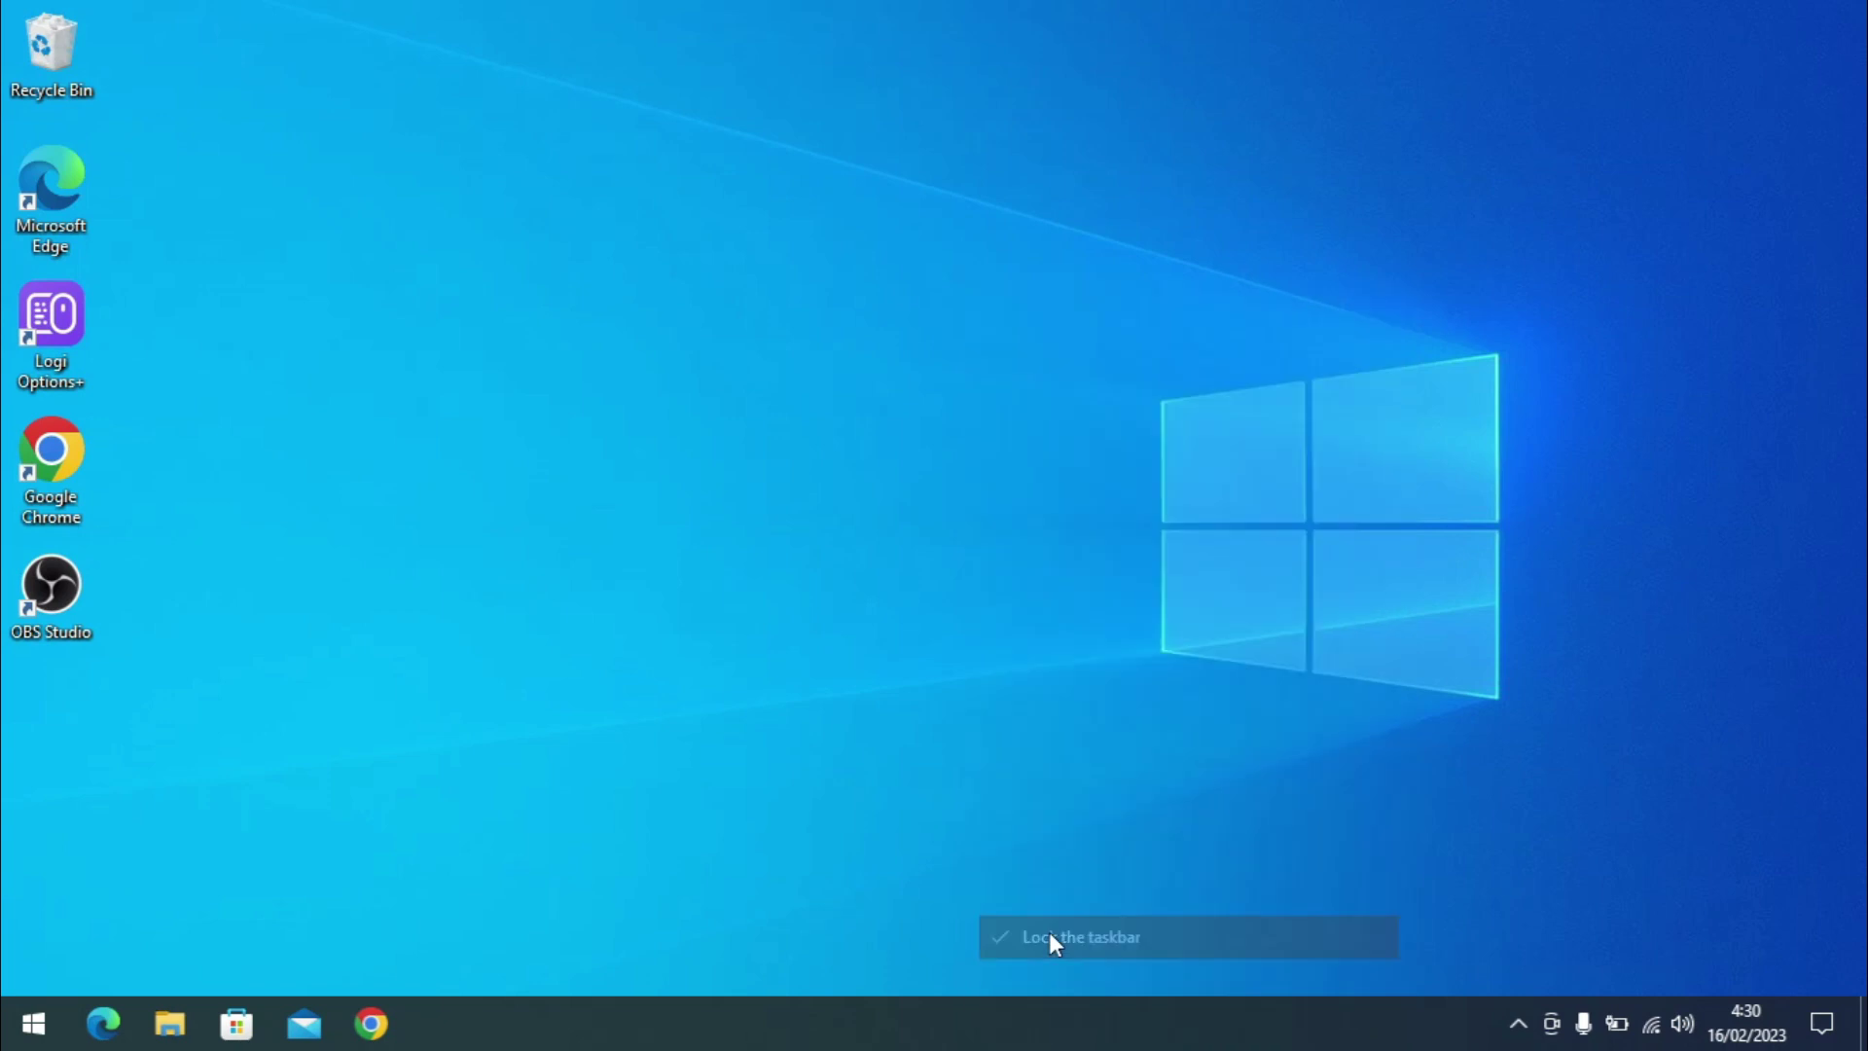
pyautogui.rightClick(992, 1026)
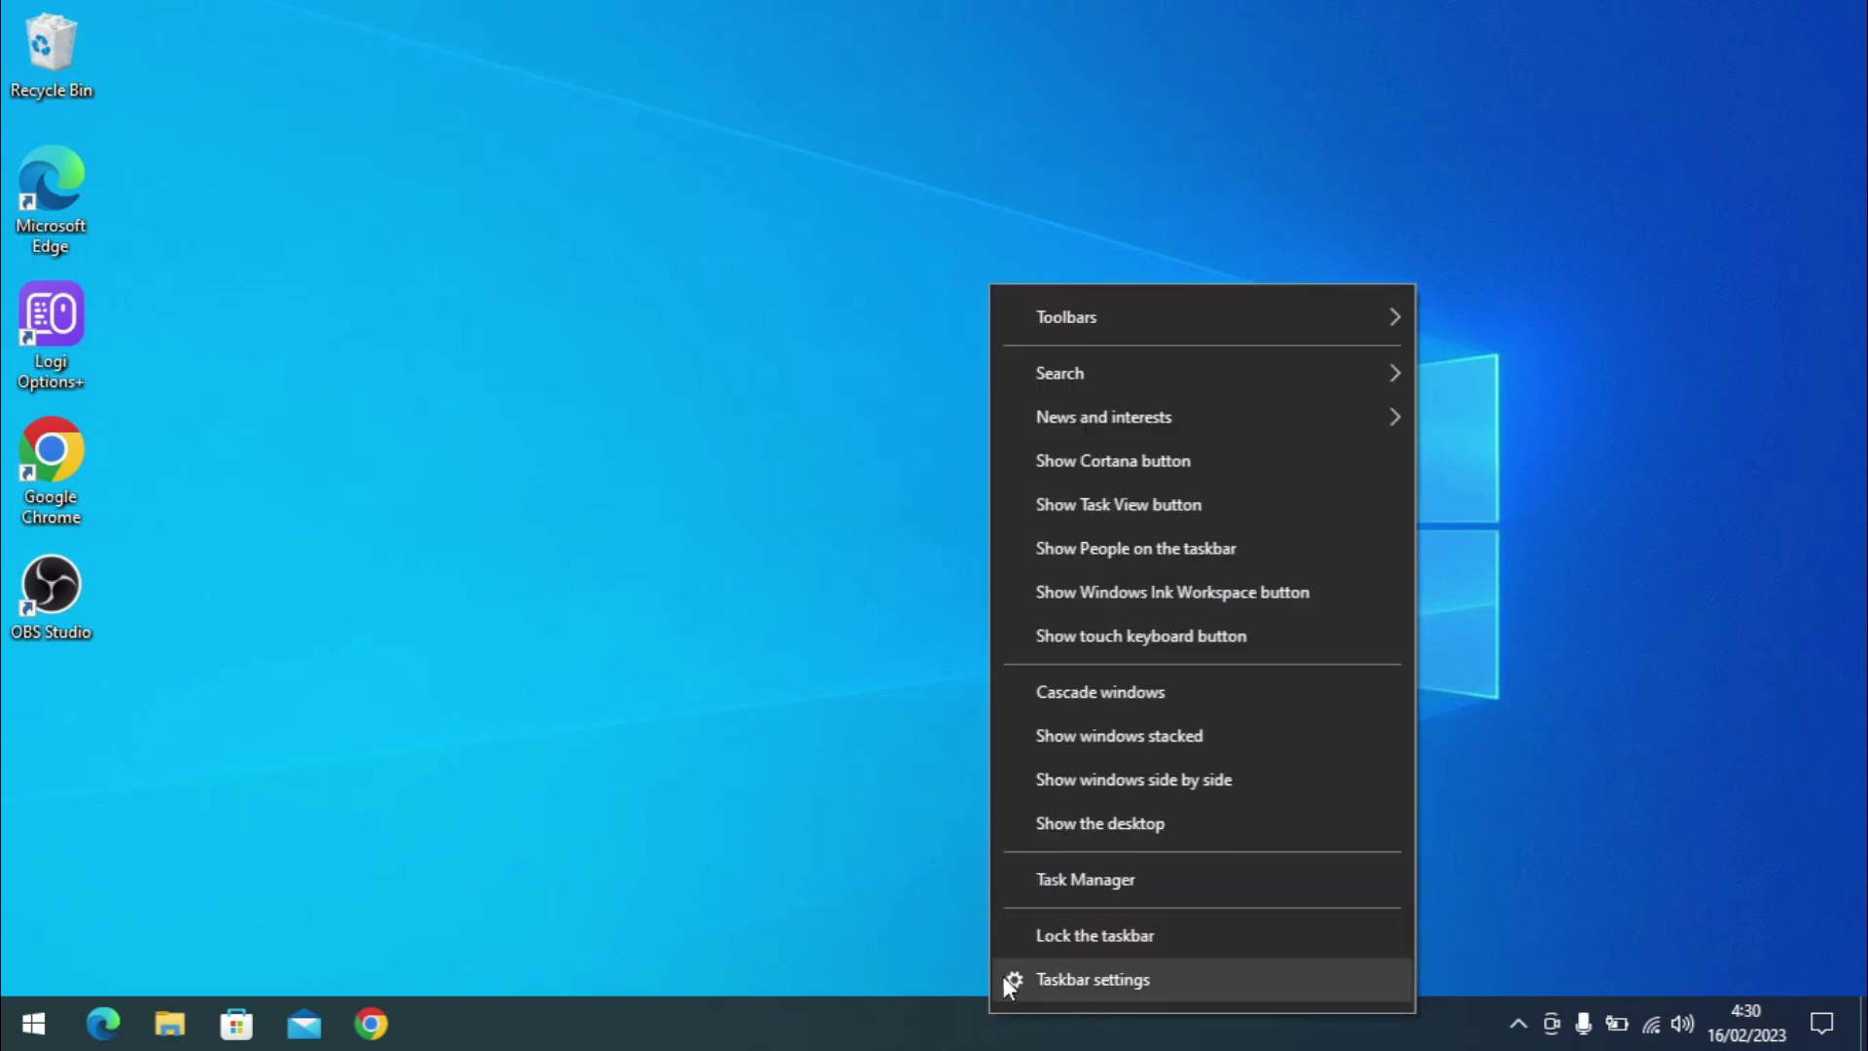
pyautogui.click(948, 1014)
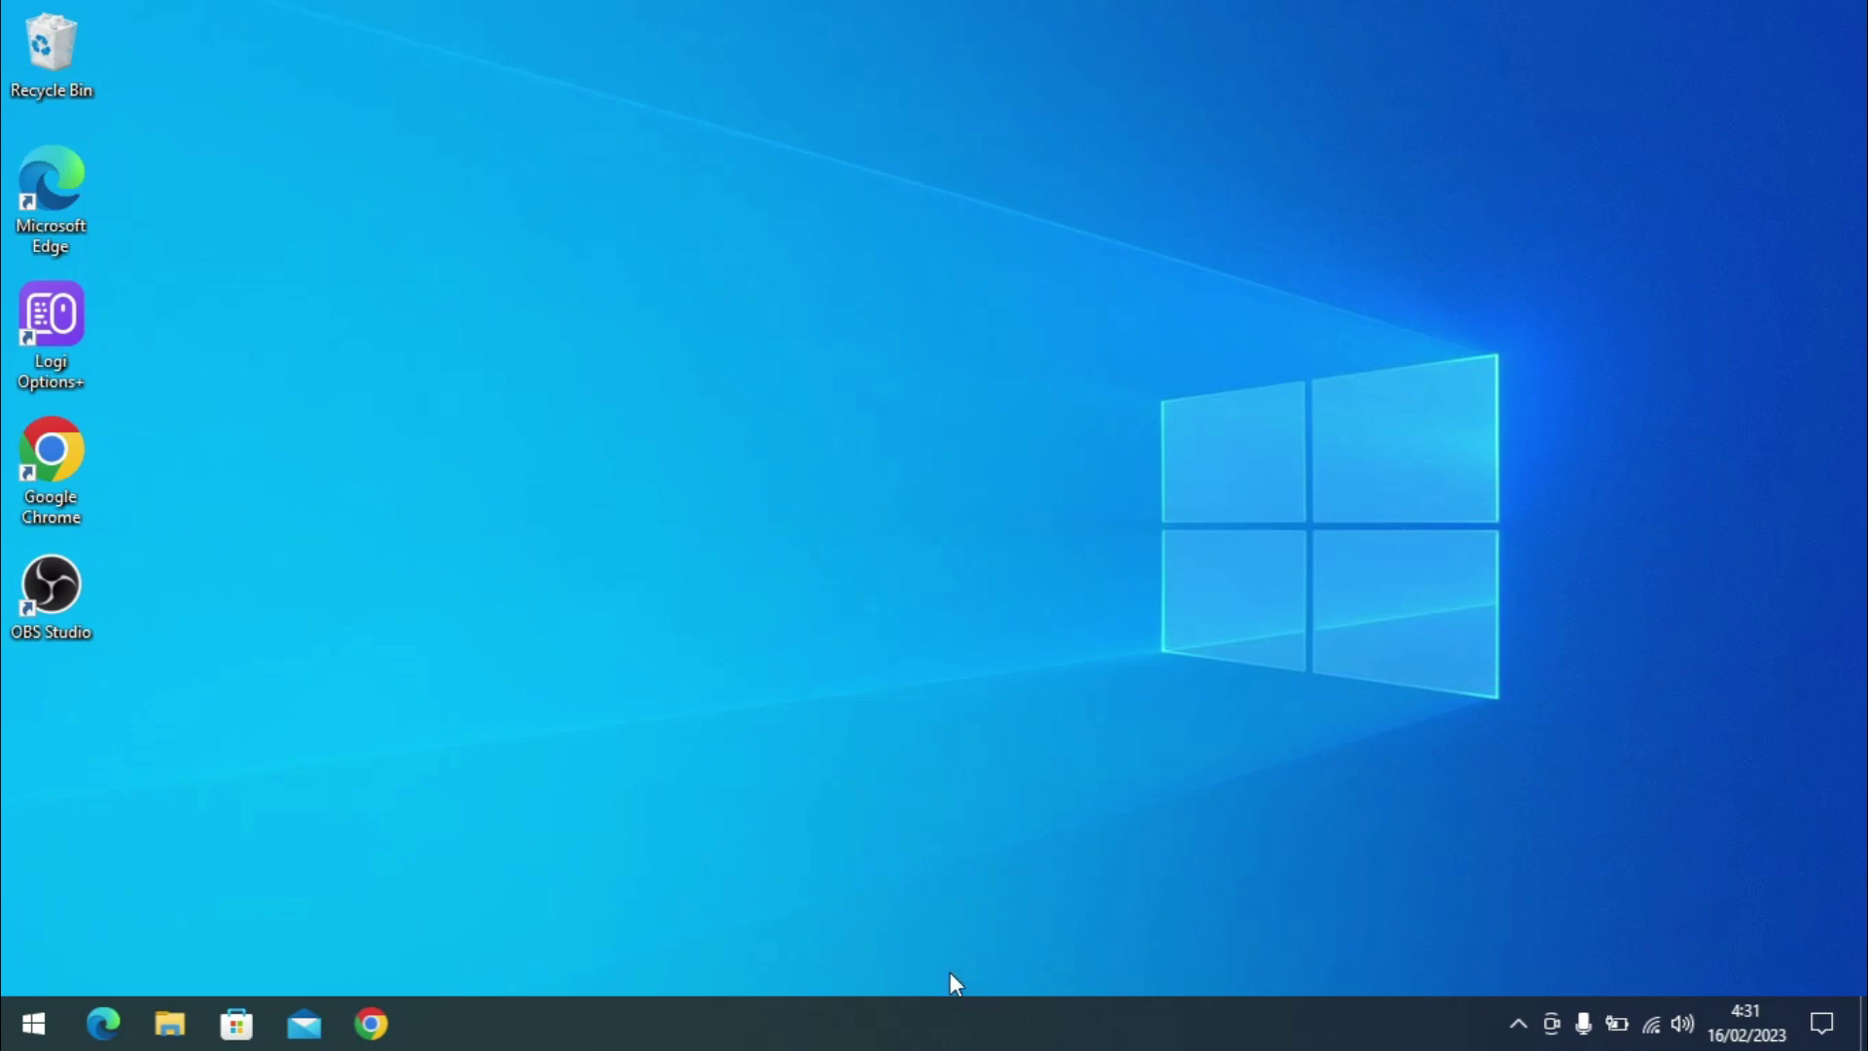
# Step: Add the Links toolbar to the taskbar and move it beside the Start button, ahead of the app icons
pyautogui.rightClick(887, 1032)
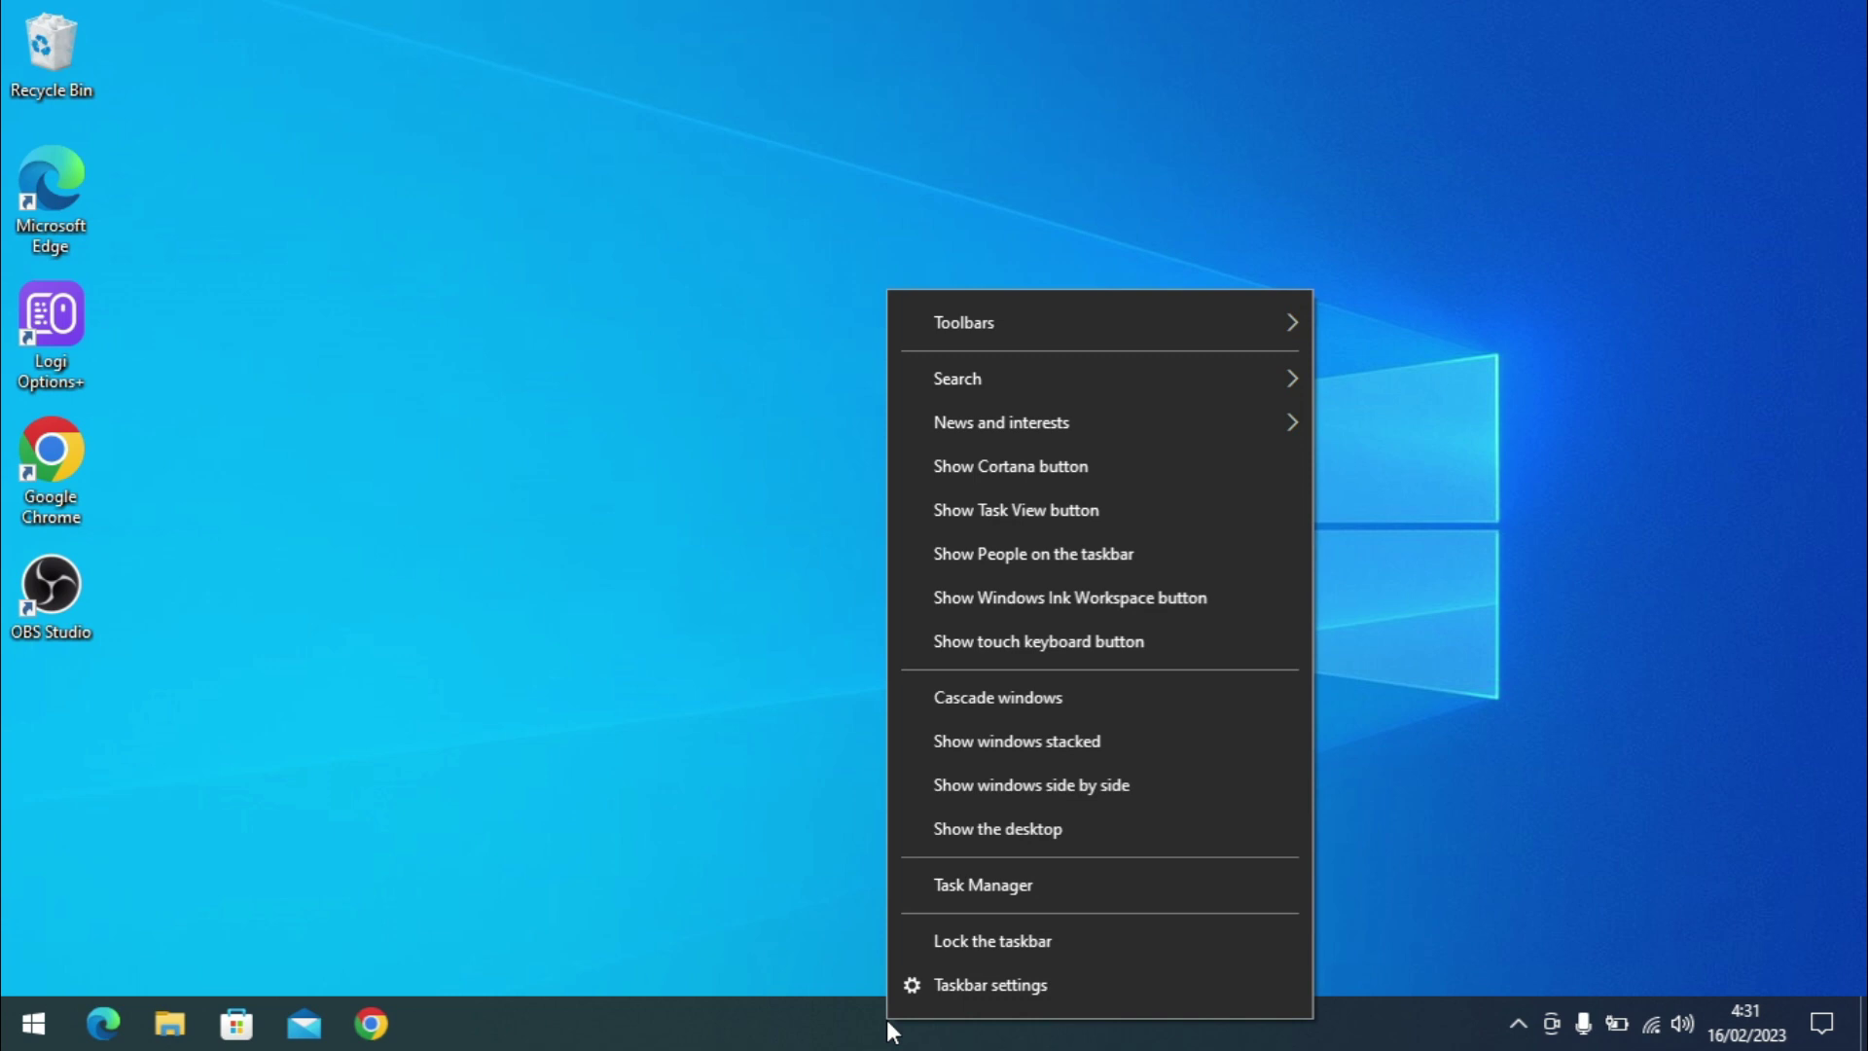
pyautogui.moveTo(1202, 301)
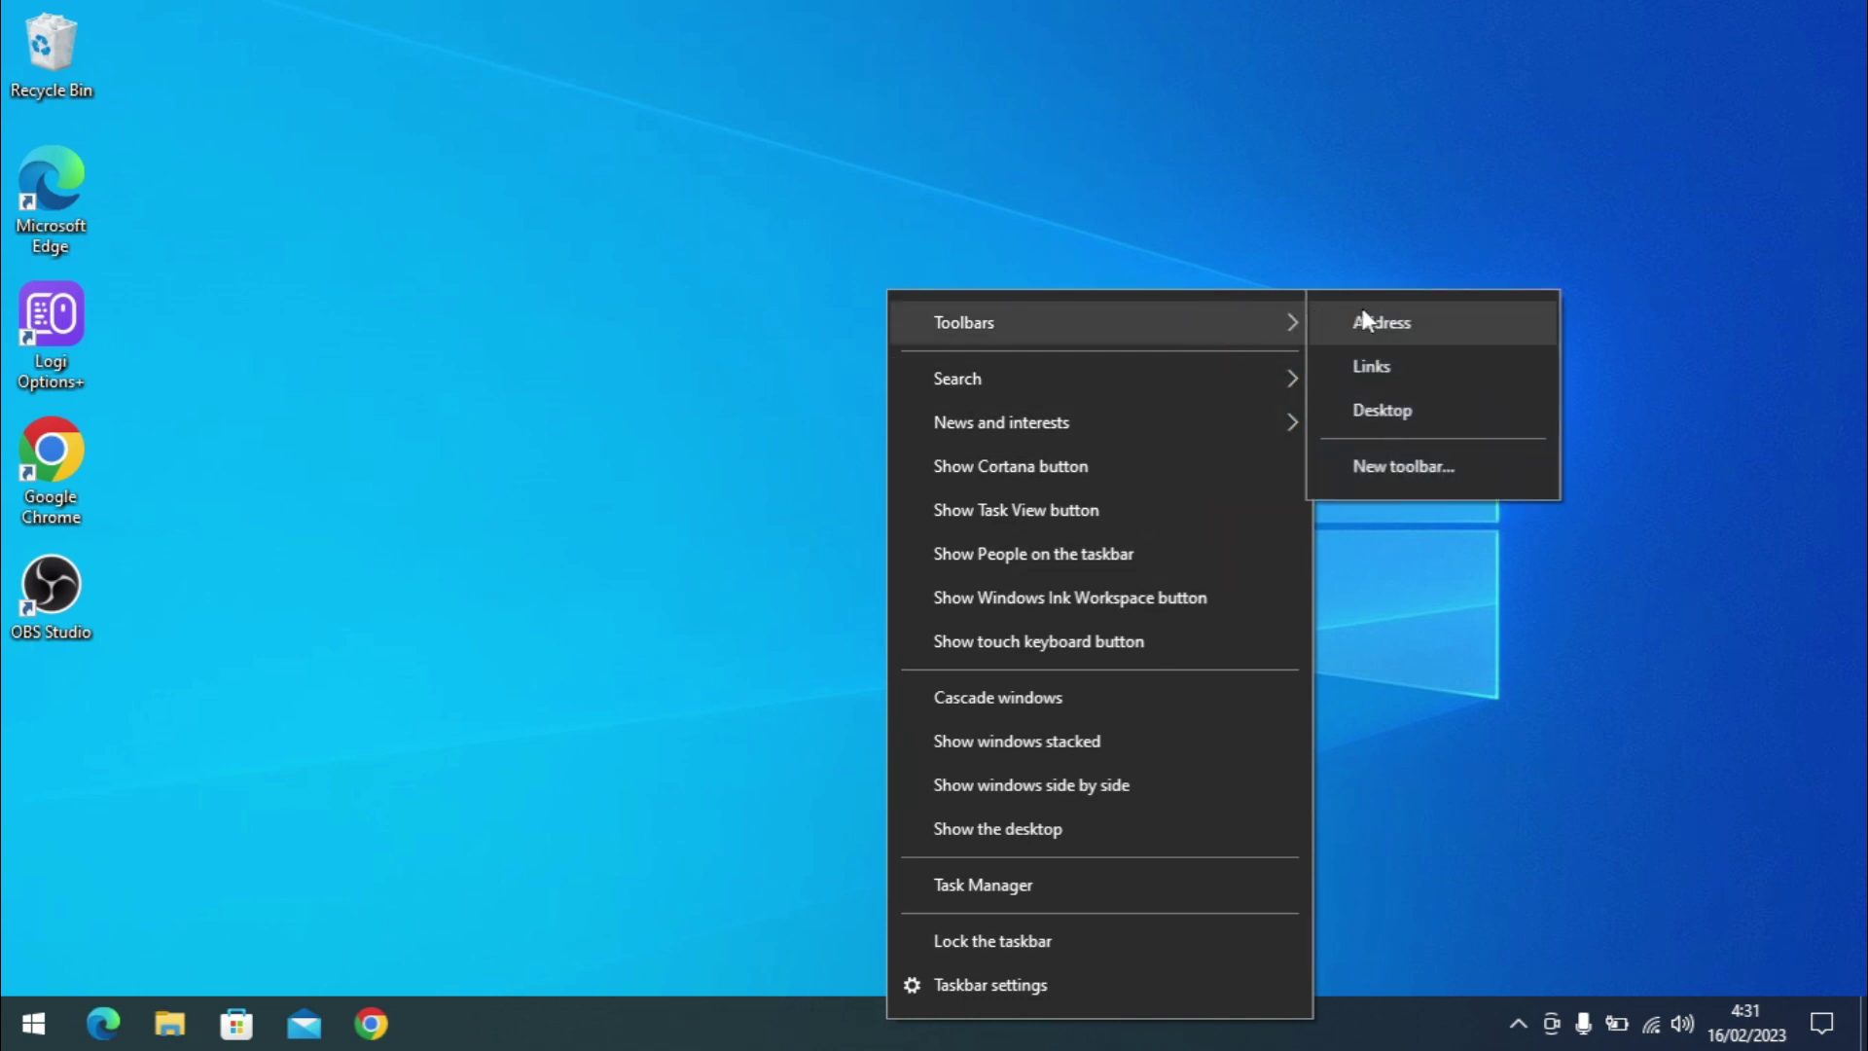
pyautogui.click(1372, 370)
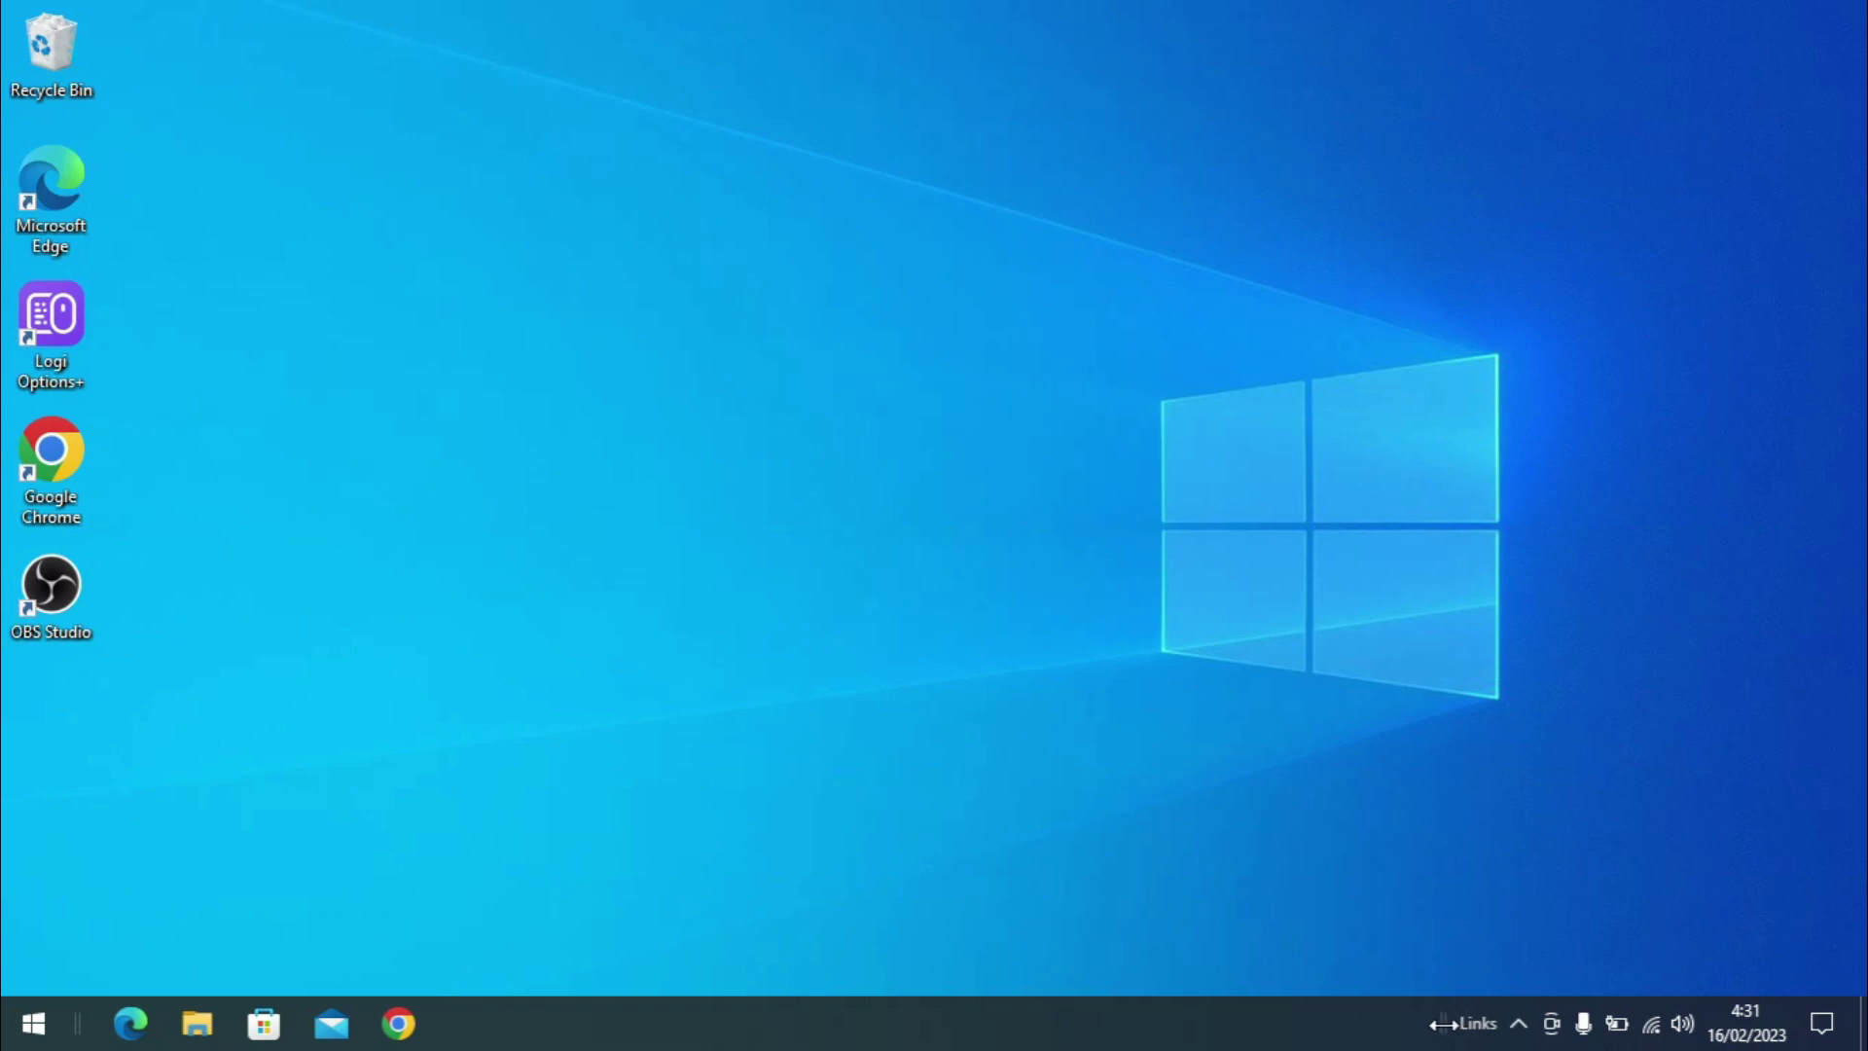
pyautogui.moveTo(1442, 1023); pyautogui.dragTo(73, 1024)
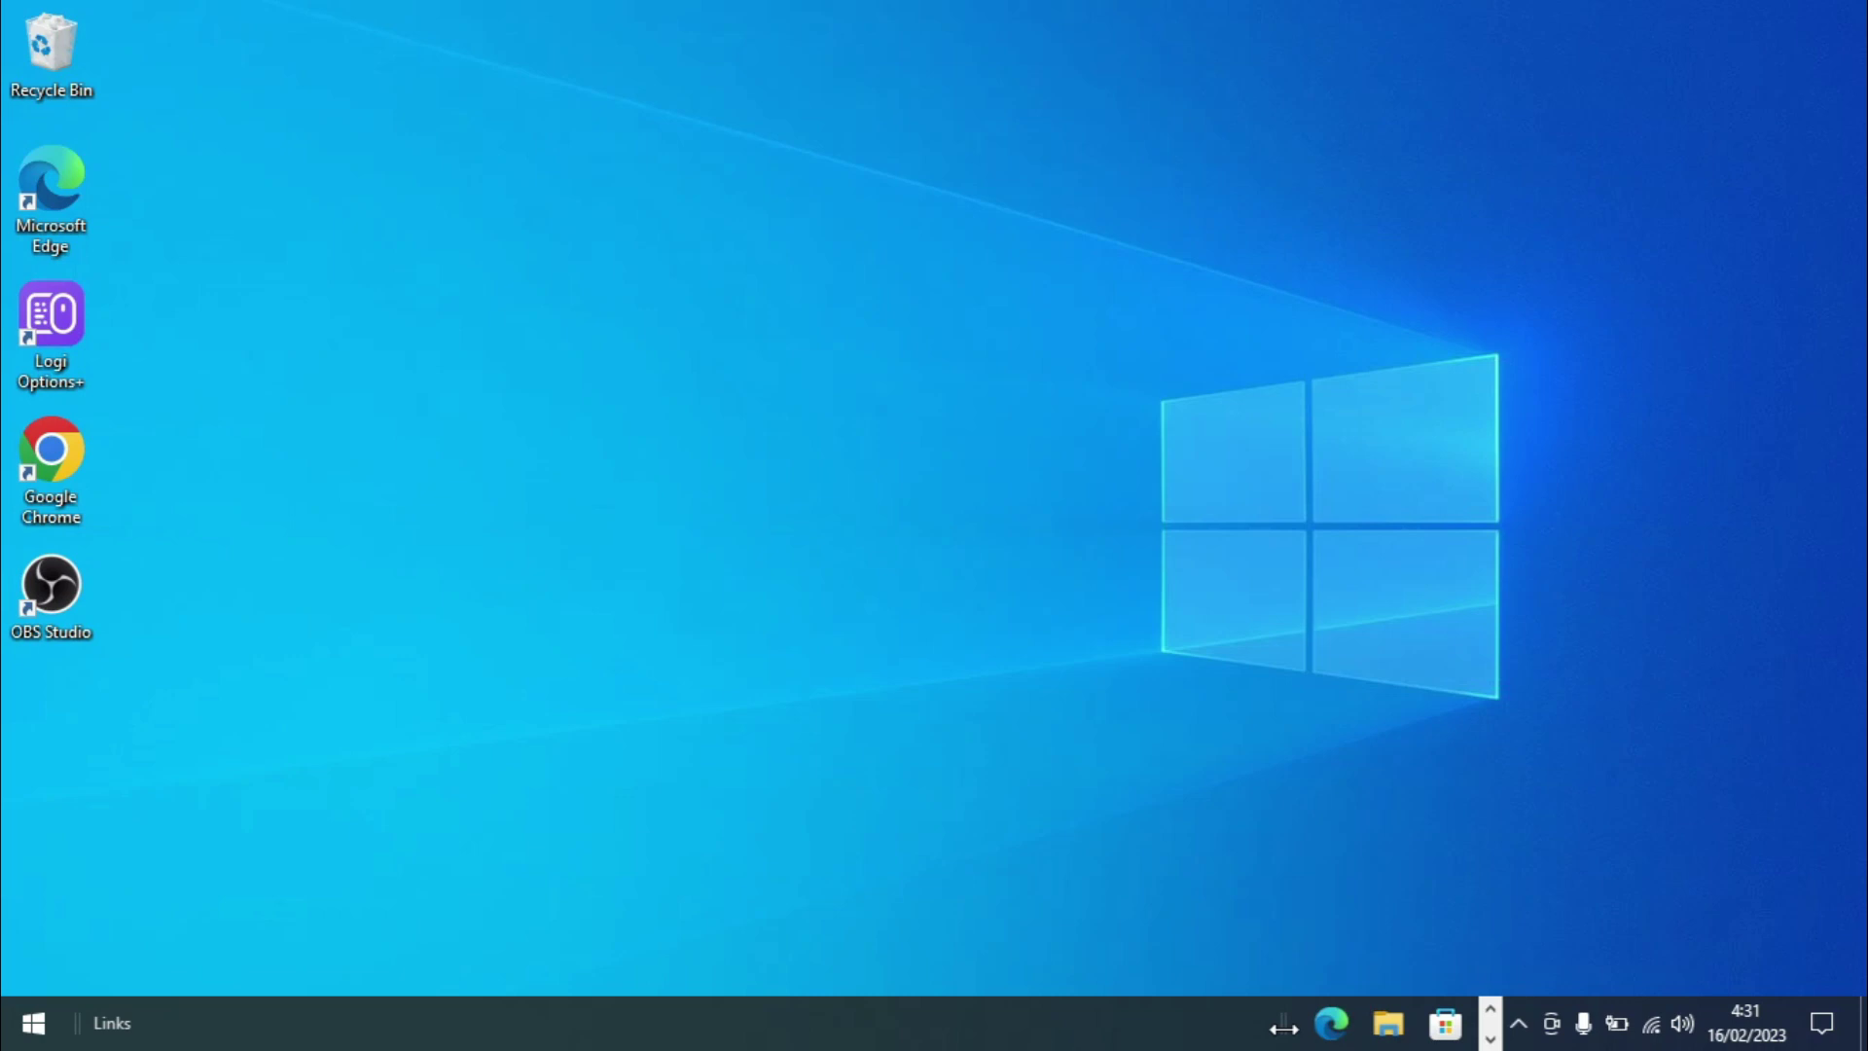
# Step: Pin the Logi Options+ desktop shortcut to the taskbar after Google Chrome and centre the app icons by resizing the Links toolbar
pyautogui.moveTo(1284, 1026); pyautogui.dragTo(729, 1037)
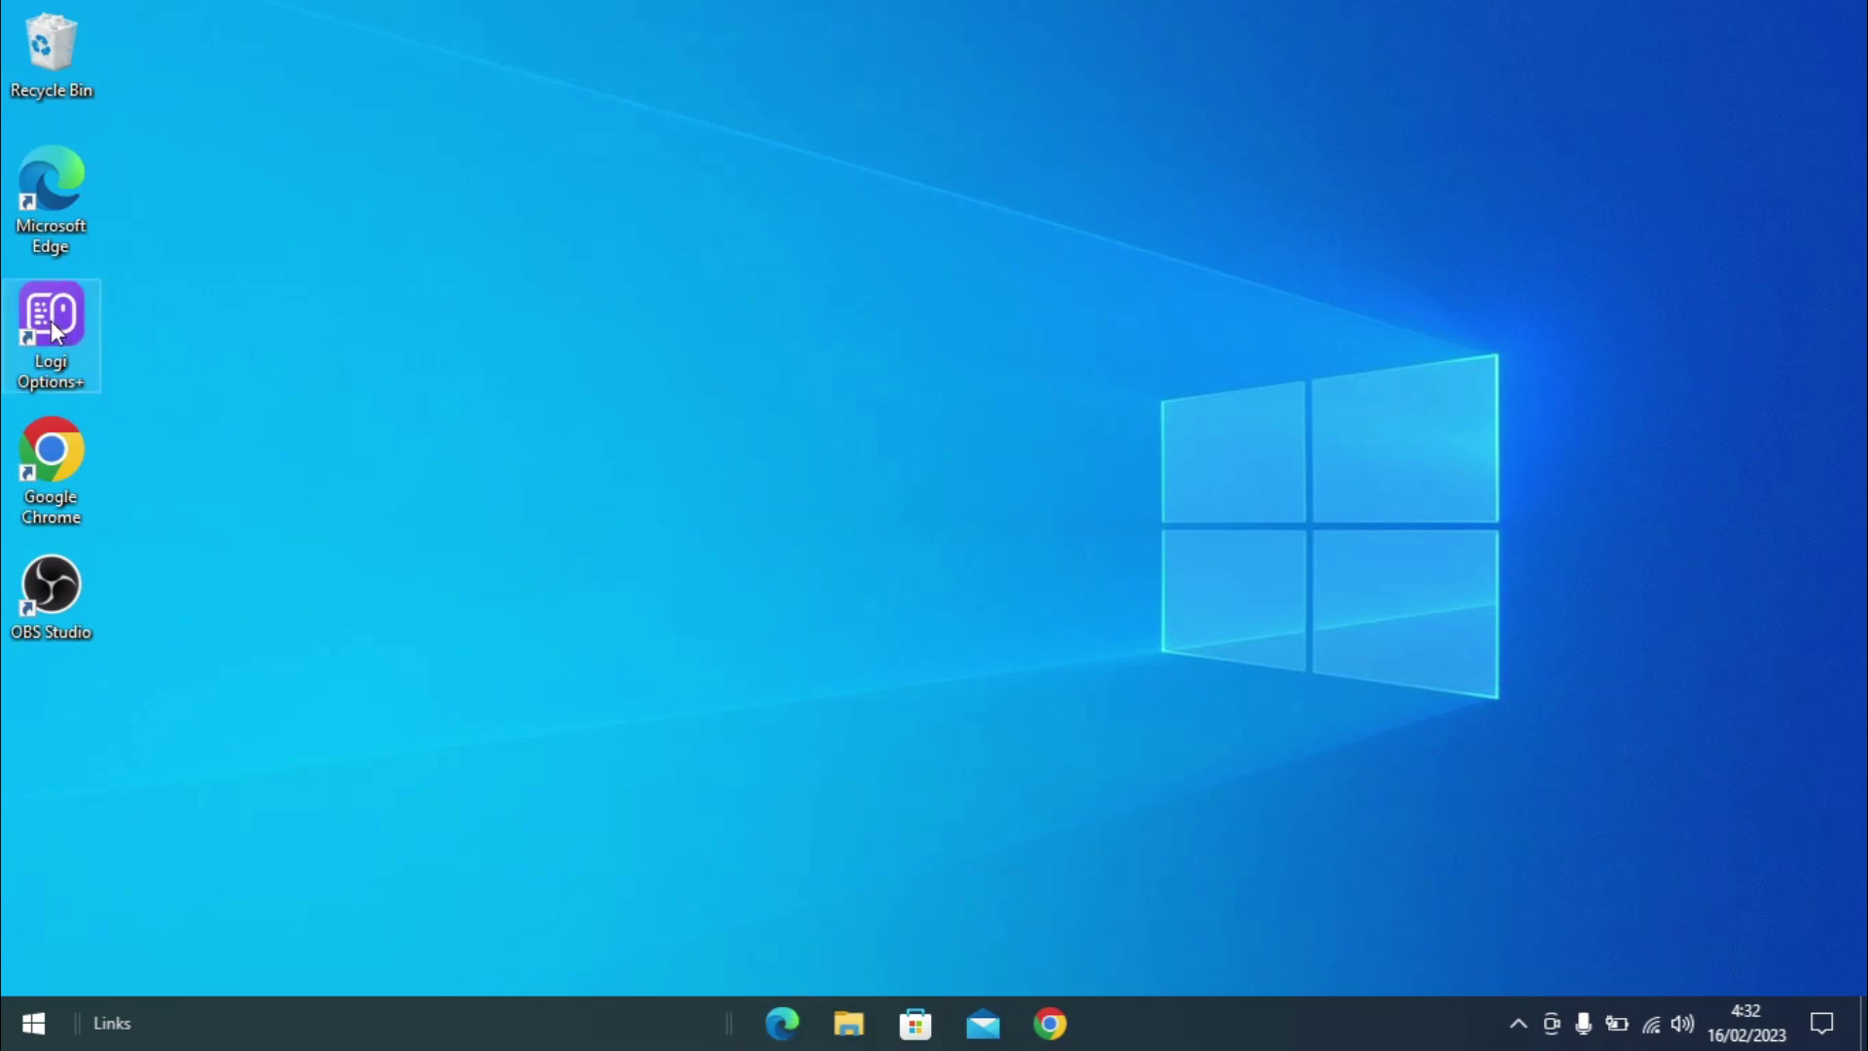
pyautogui.moveTo(51, 324); pyautogui.dragTo(1114, 1016)
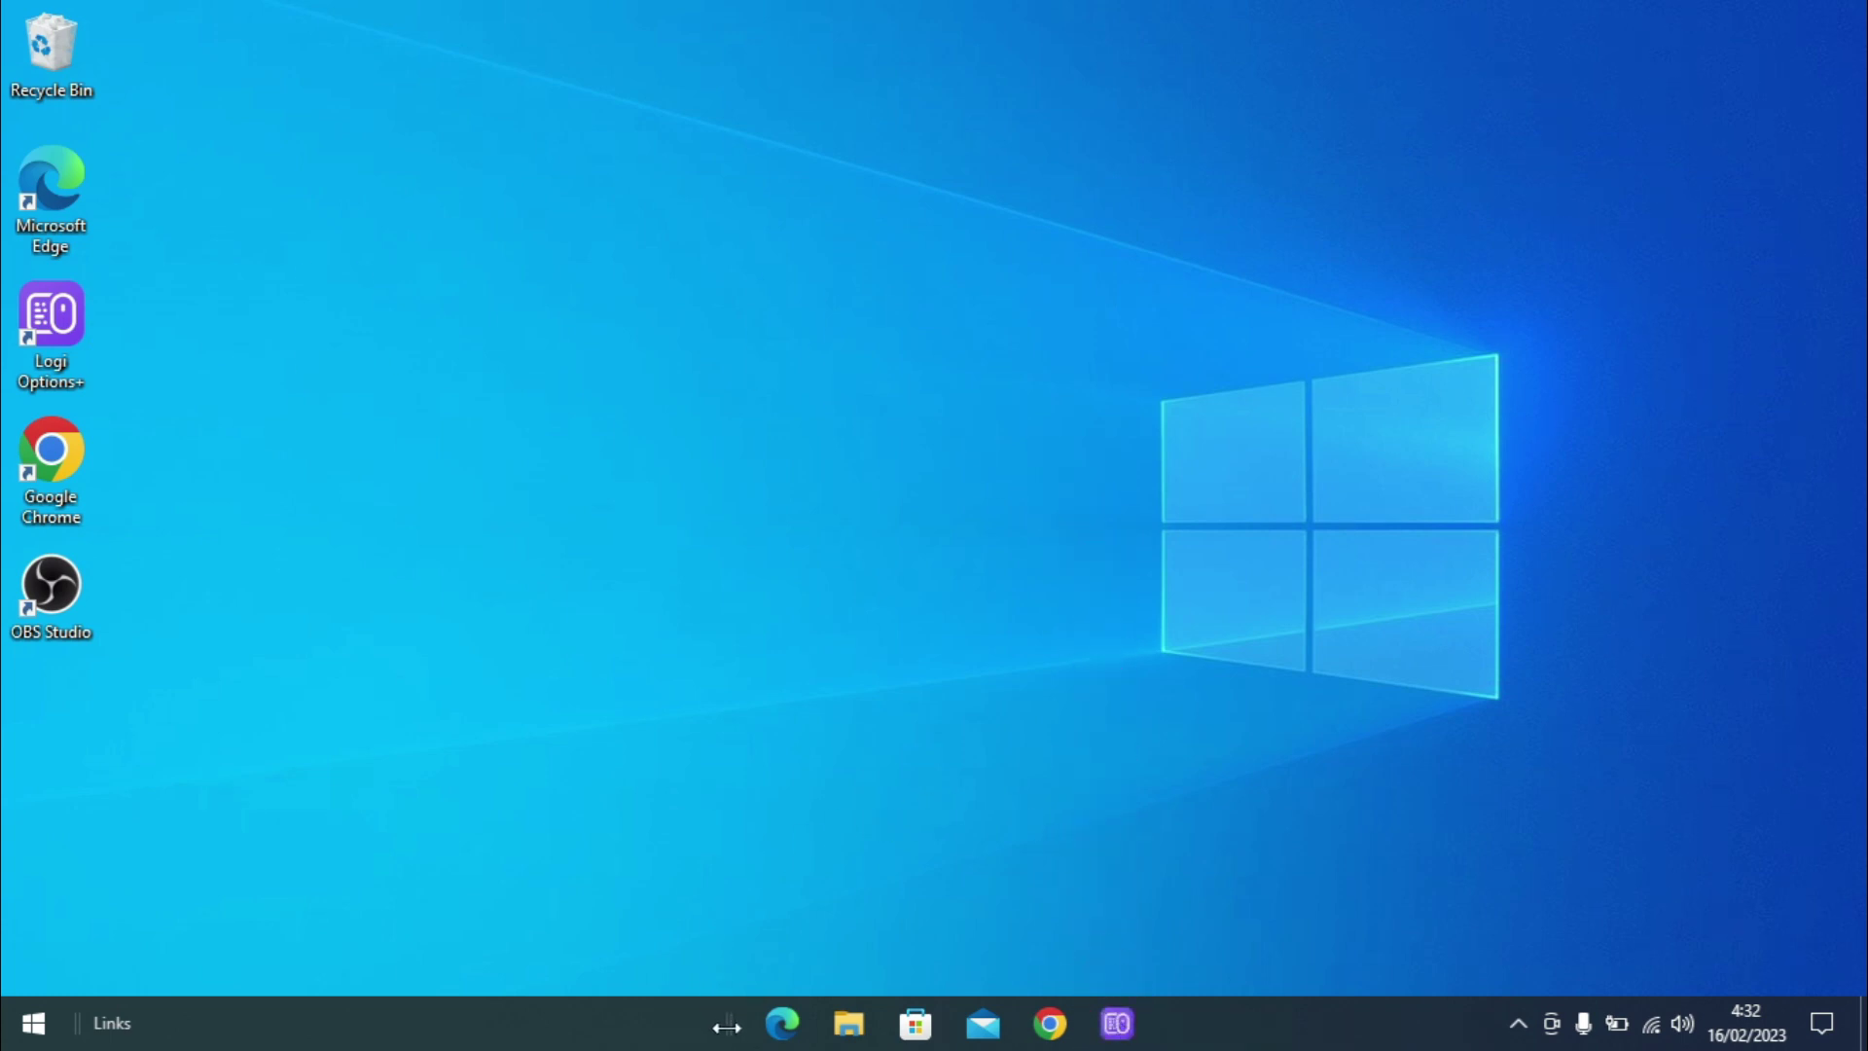
pyautogui.moveTo(727, 1026); pyautogui.dragTo(708, 1026)
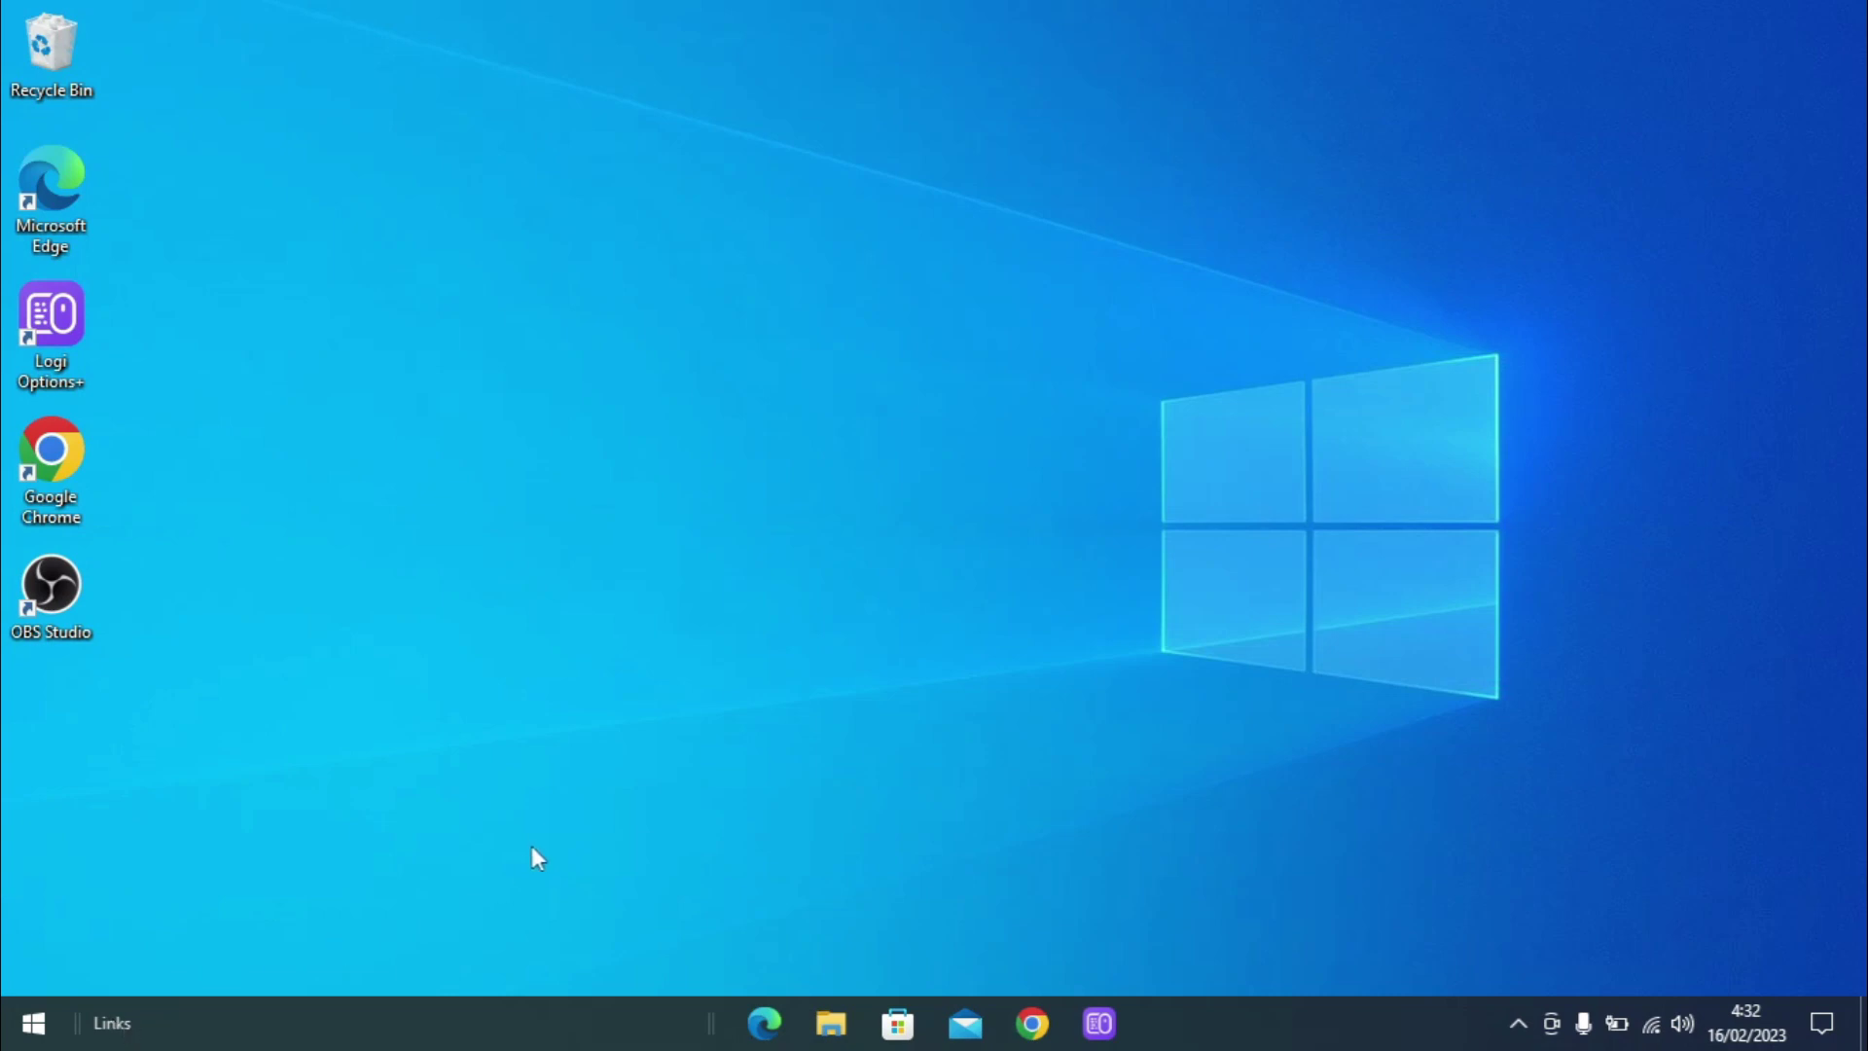
# Step: Hide the title and text of the Links toolbar, and lock the taskbar
pyautogui.rightClick(113, 1024)
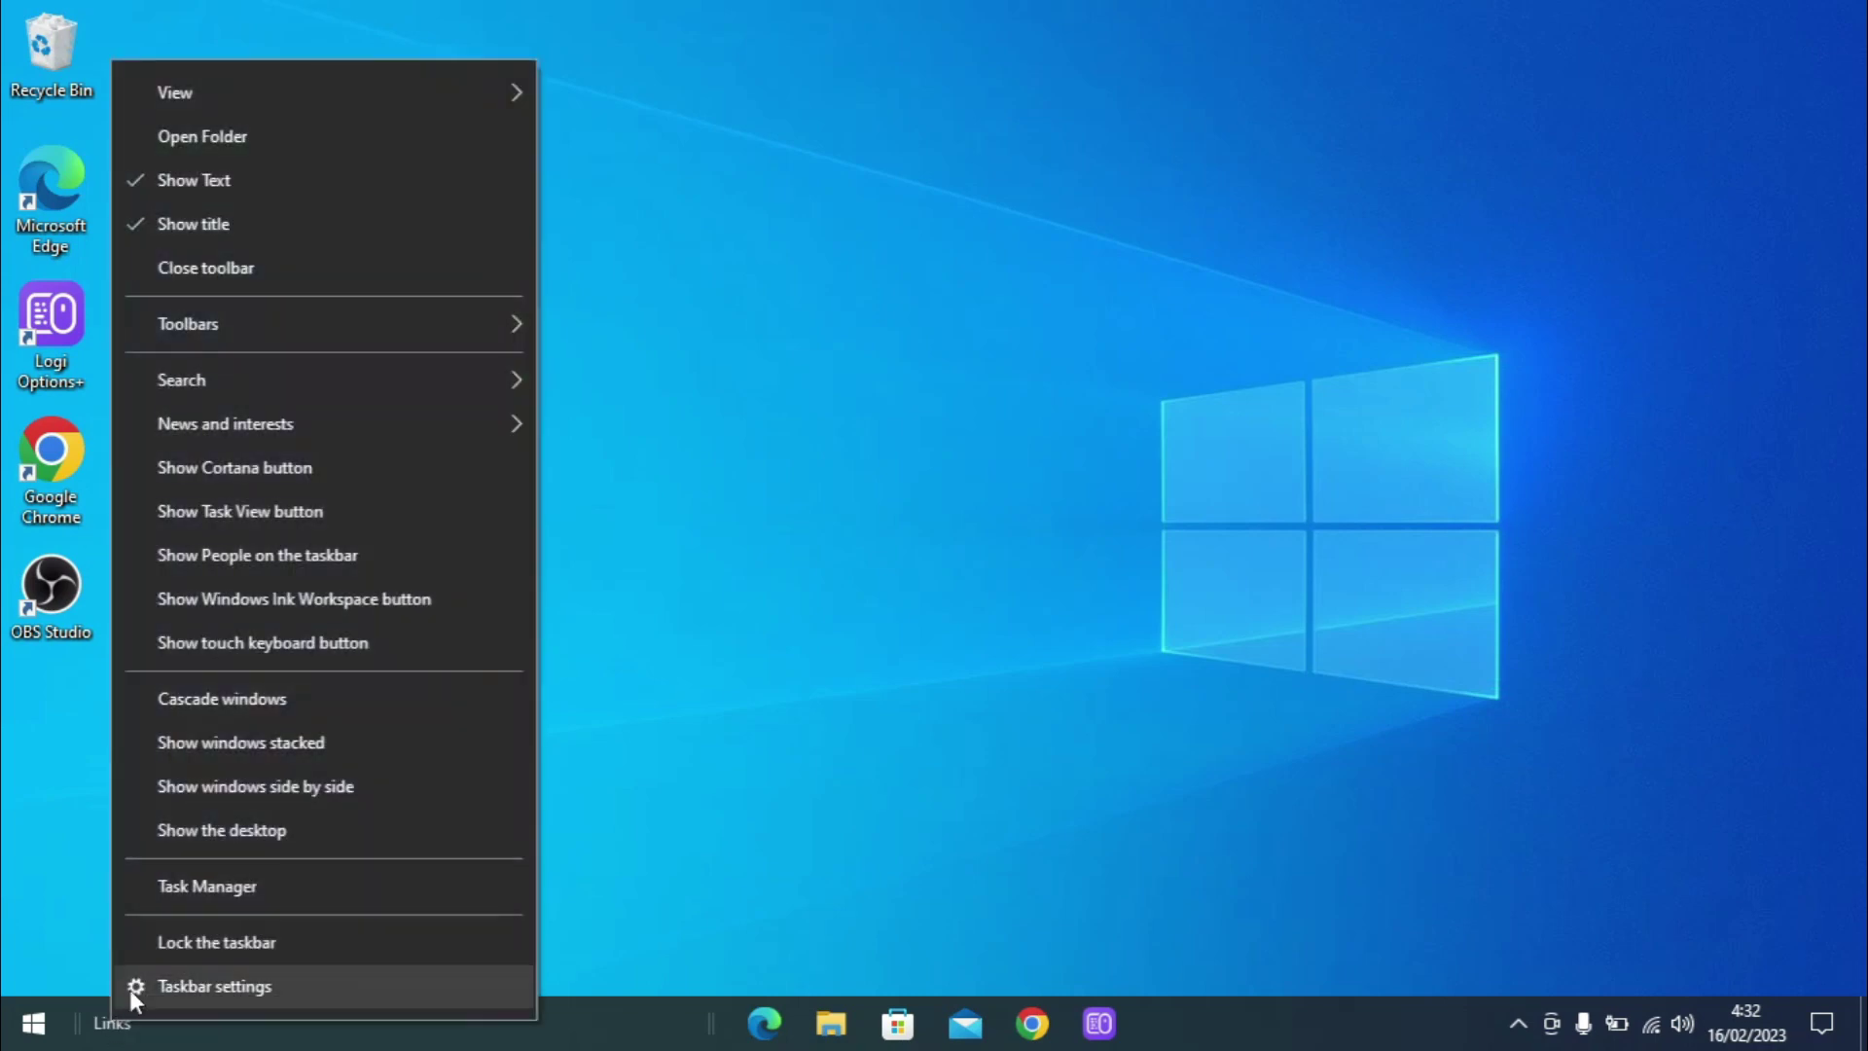
pyautogui.click(214, 234)
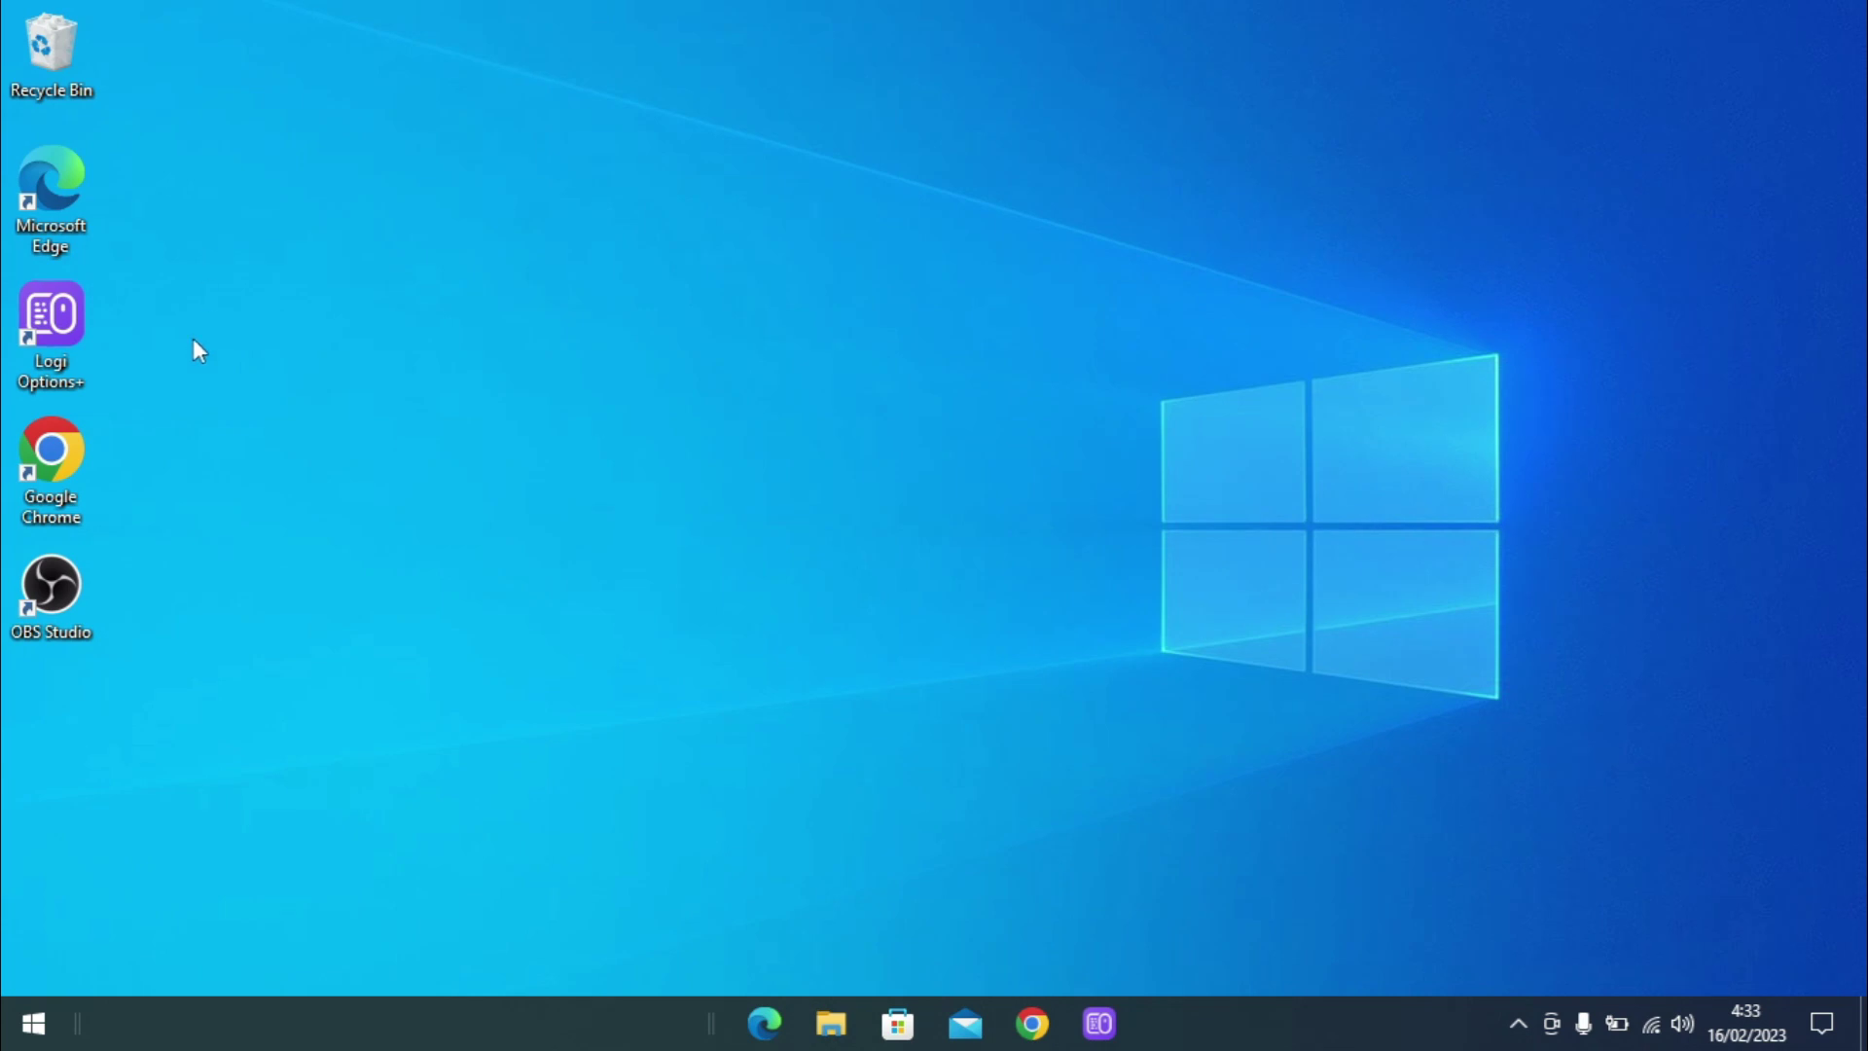
pyautogui.rightClick(115, 1020)
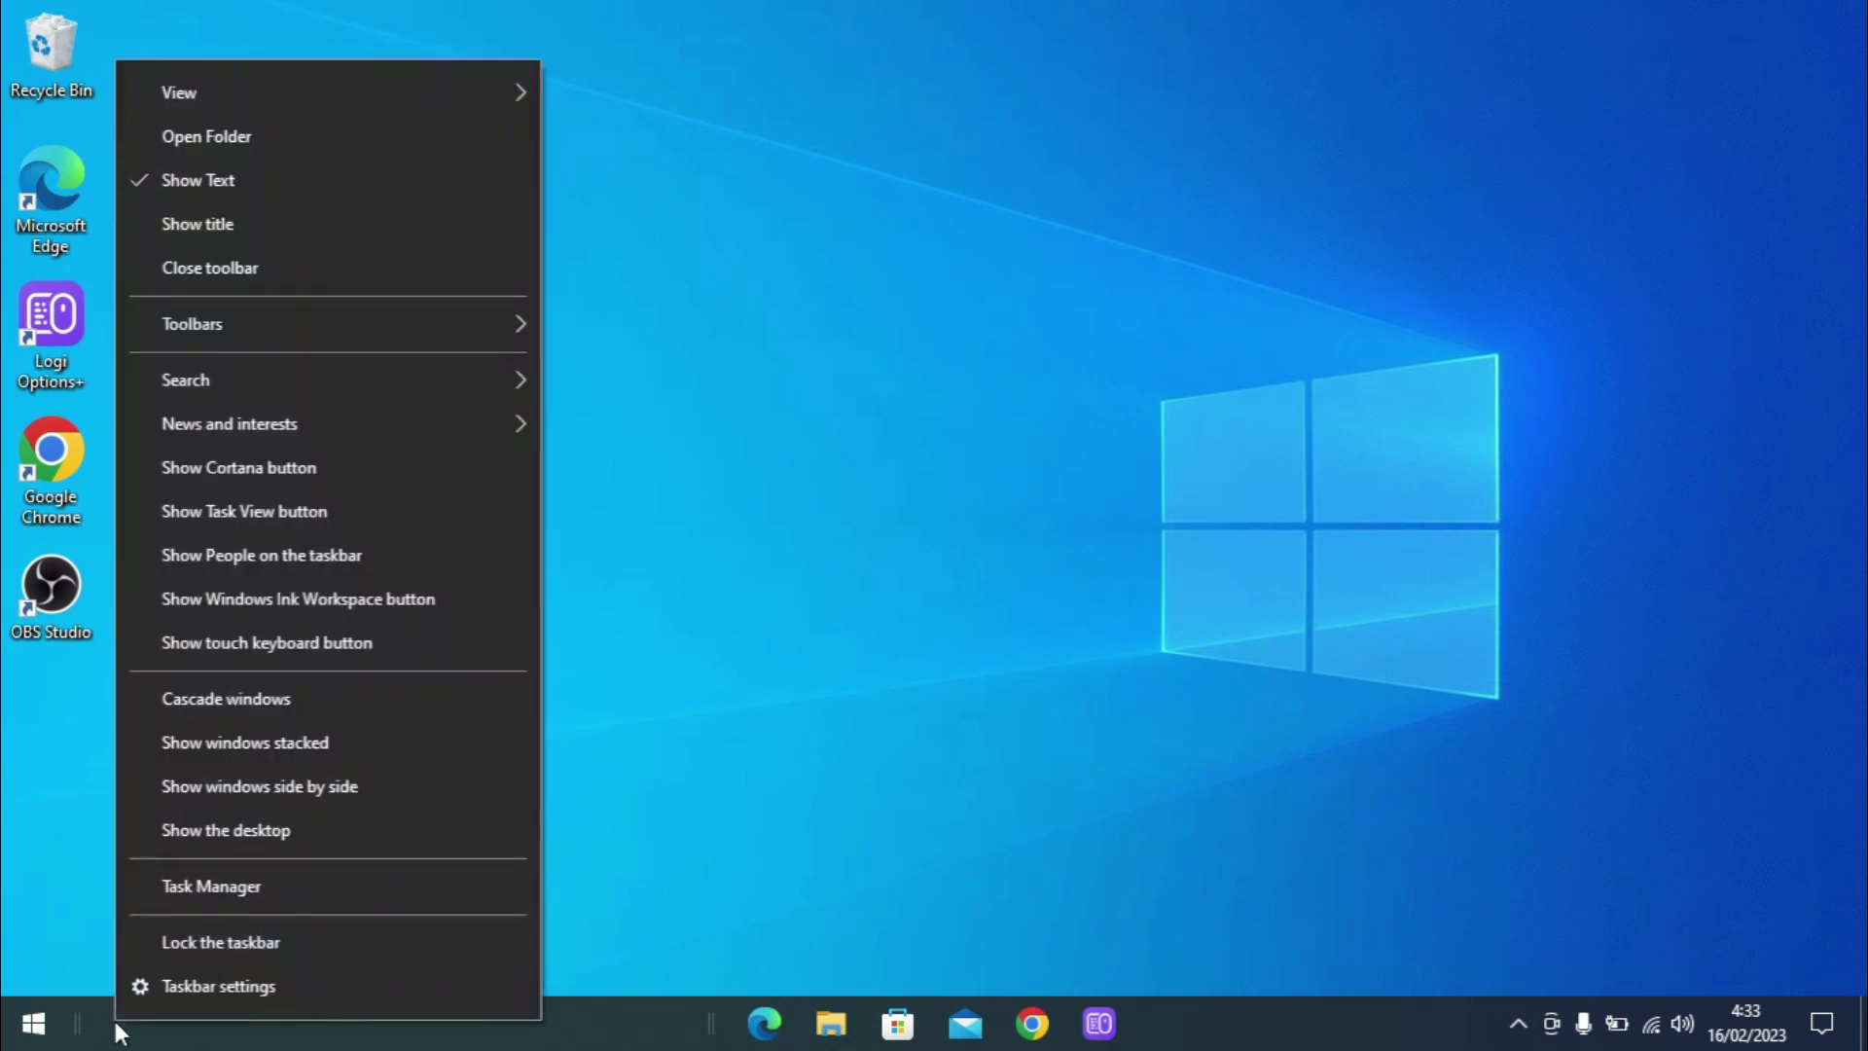
pyautogui.click(200, 183)
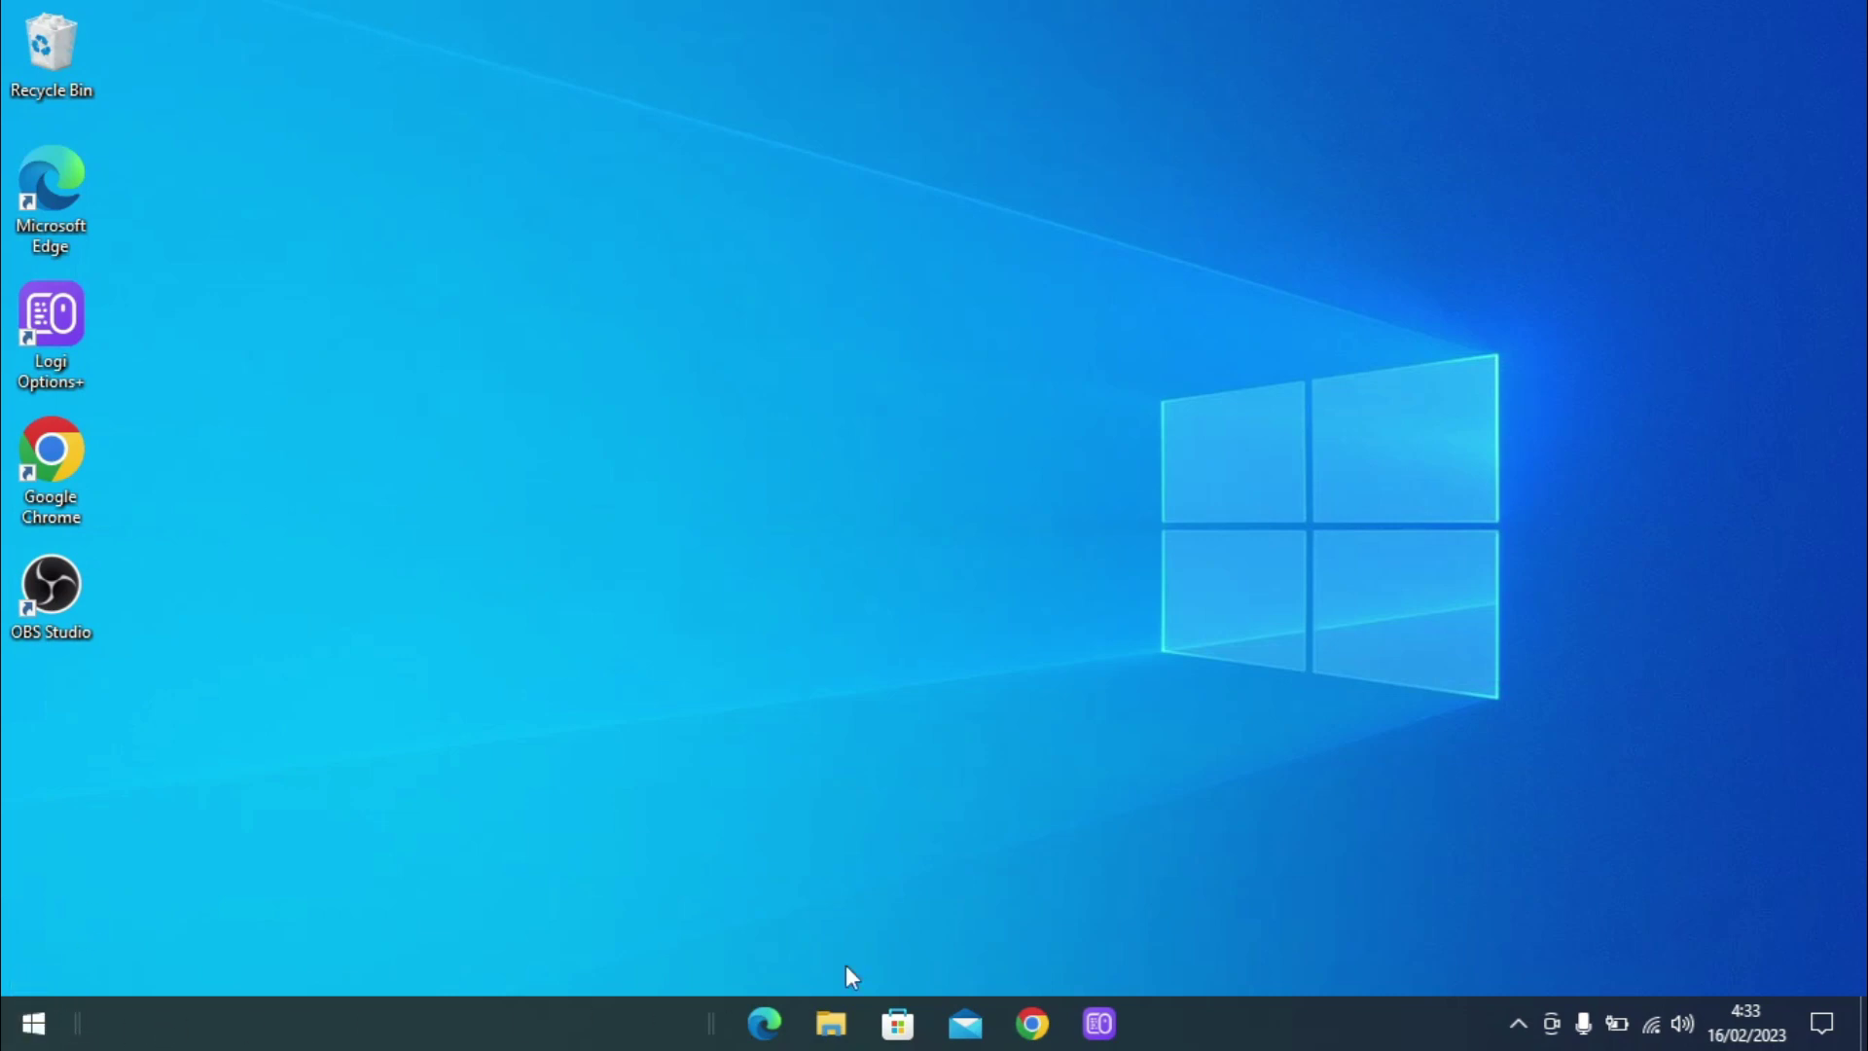
pyautogui.rightClick(1231, 1035)
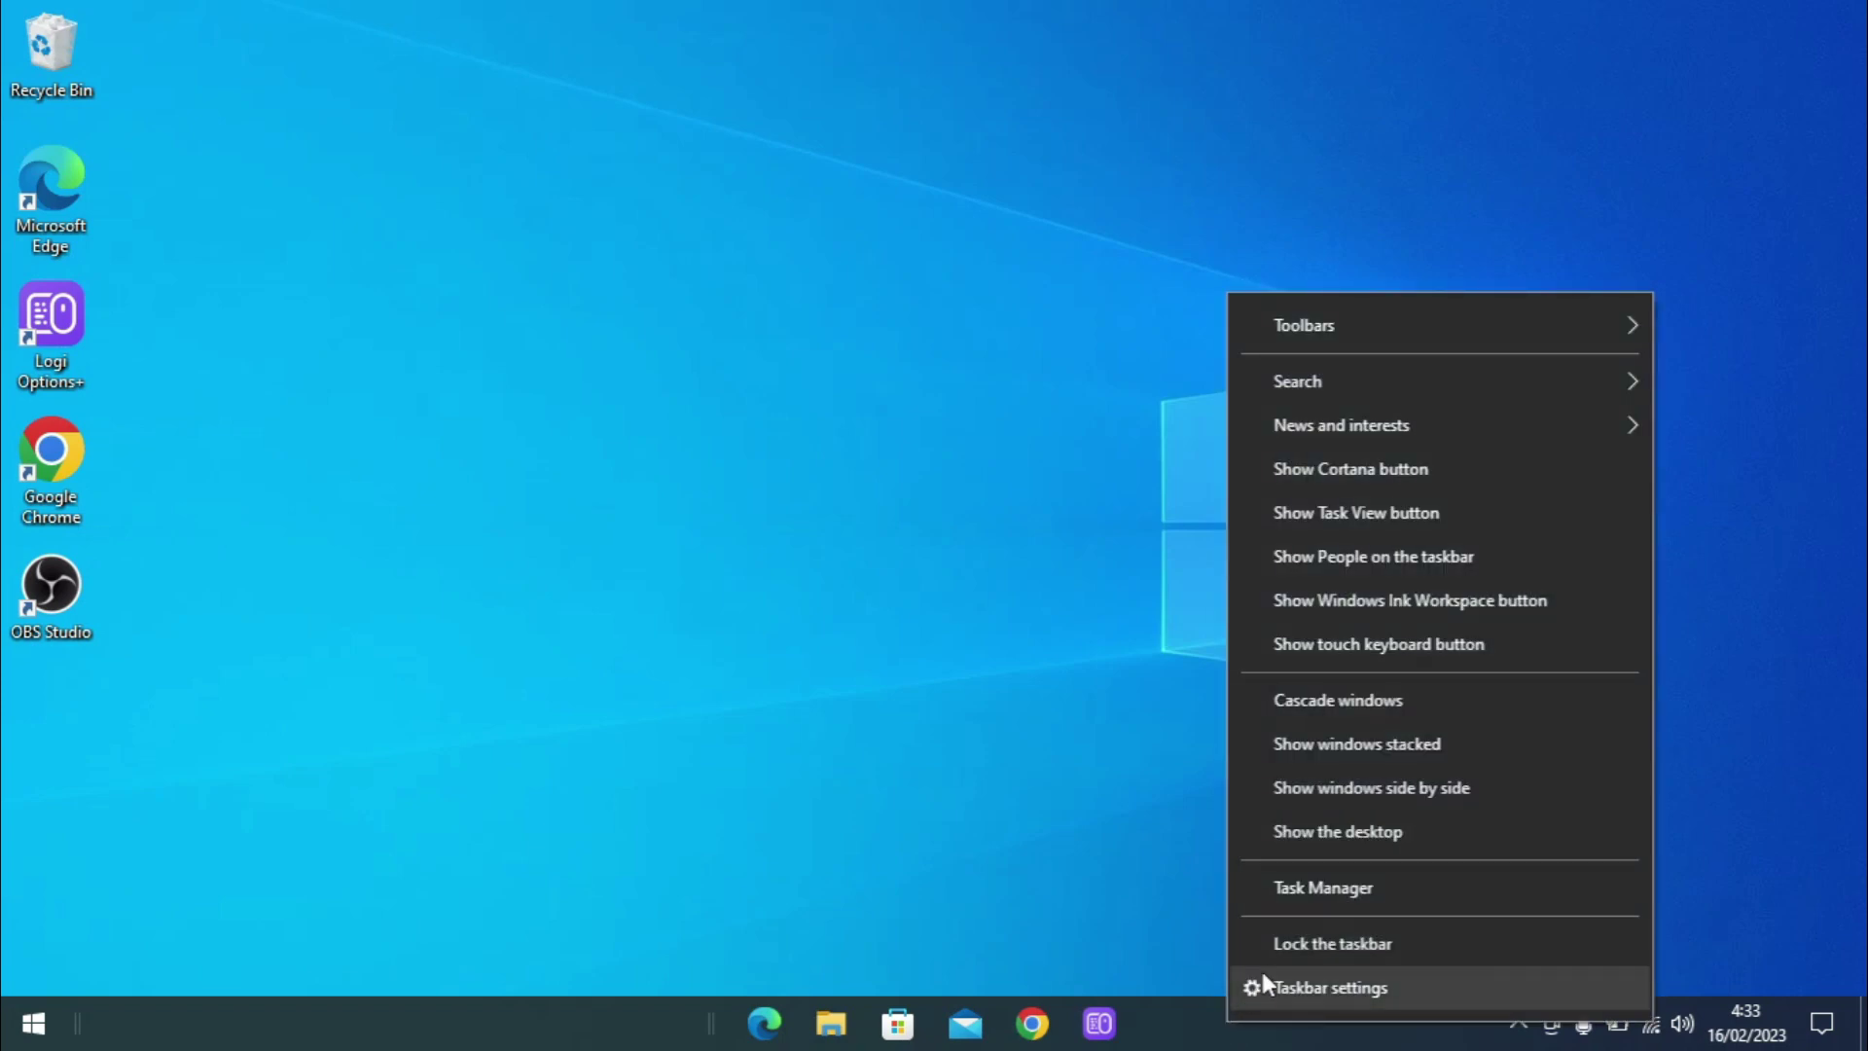
pyautogui.click(1276, 944)
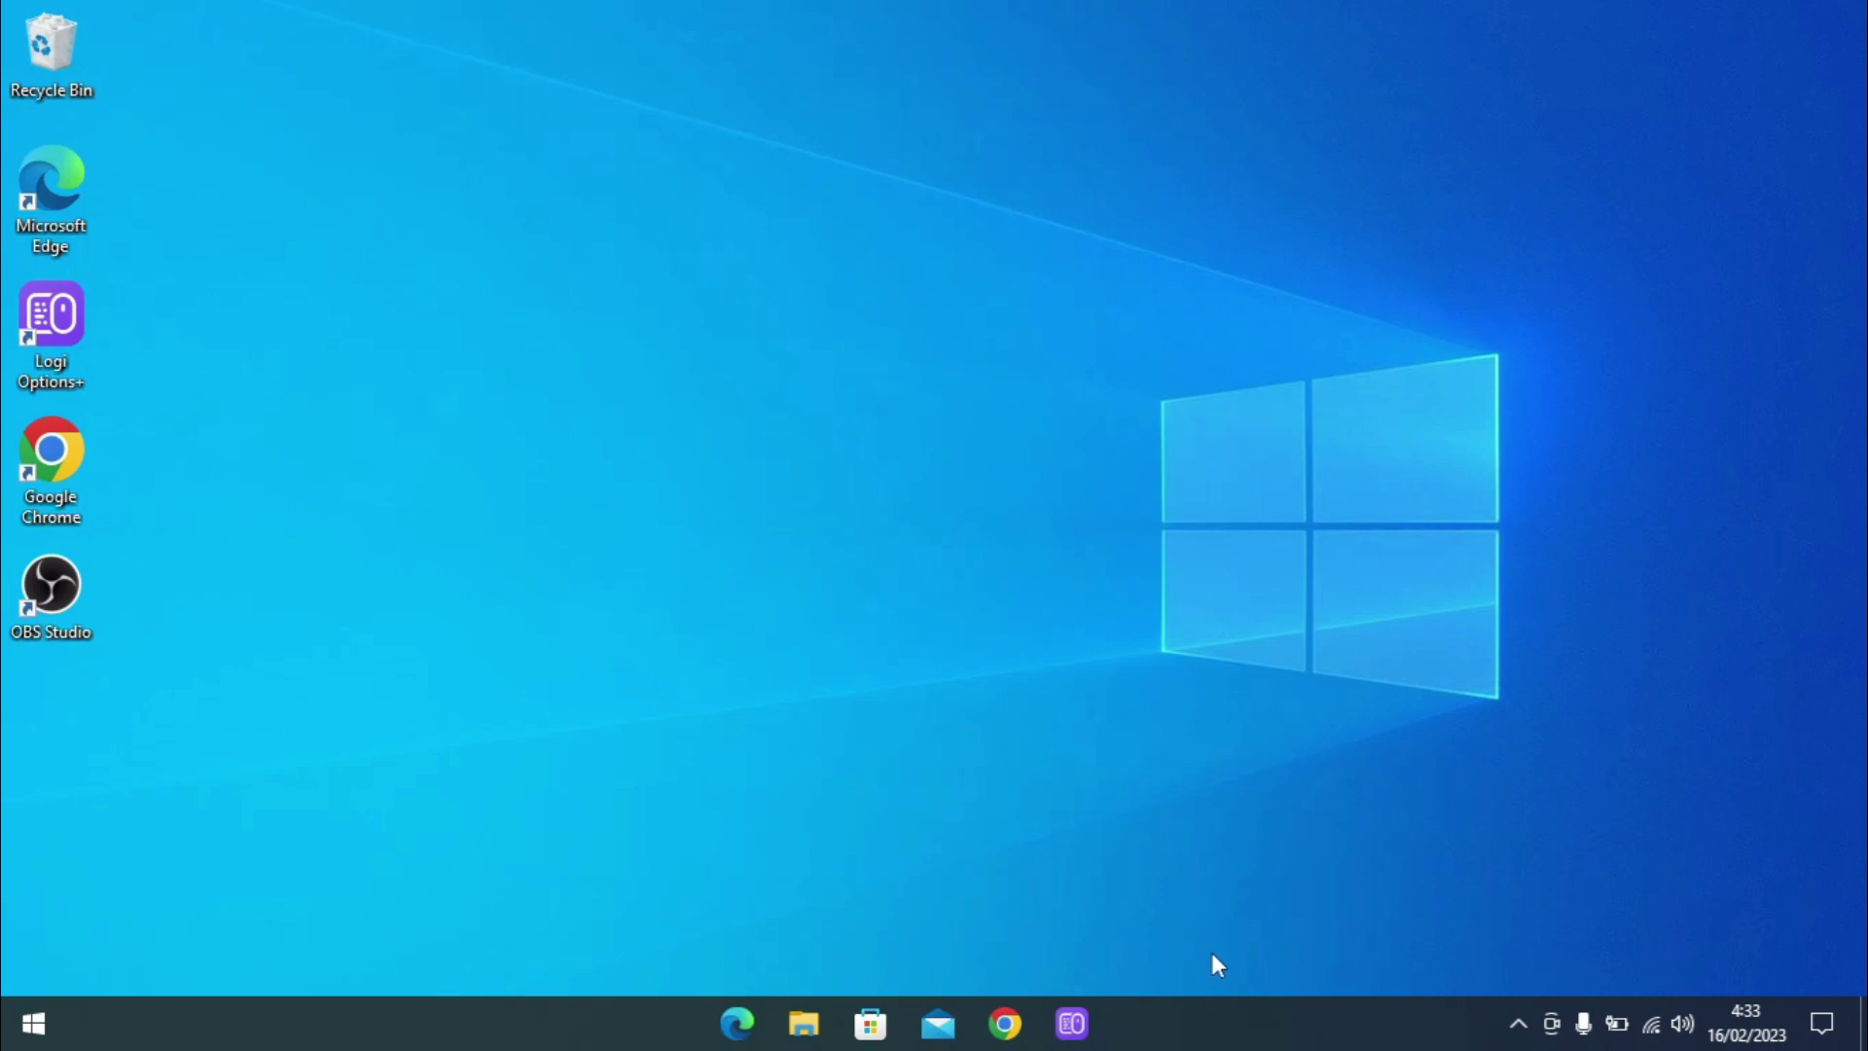
# Step: Unlock the taskbar and show the Links toolbar's title and text again
pyautogui.rightClick(1226, 1021)
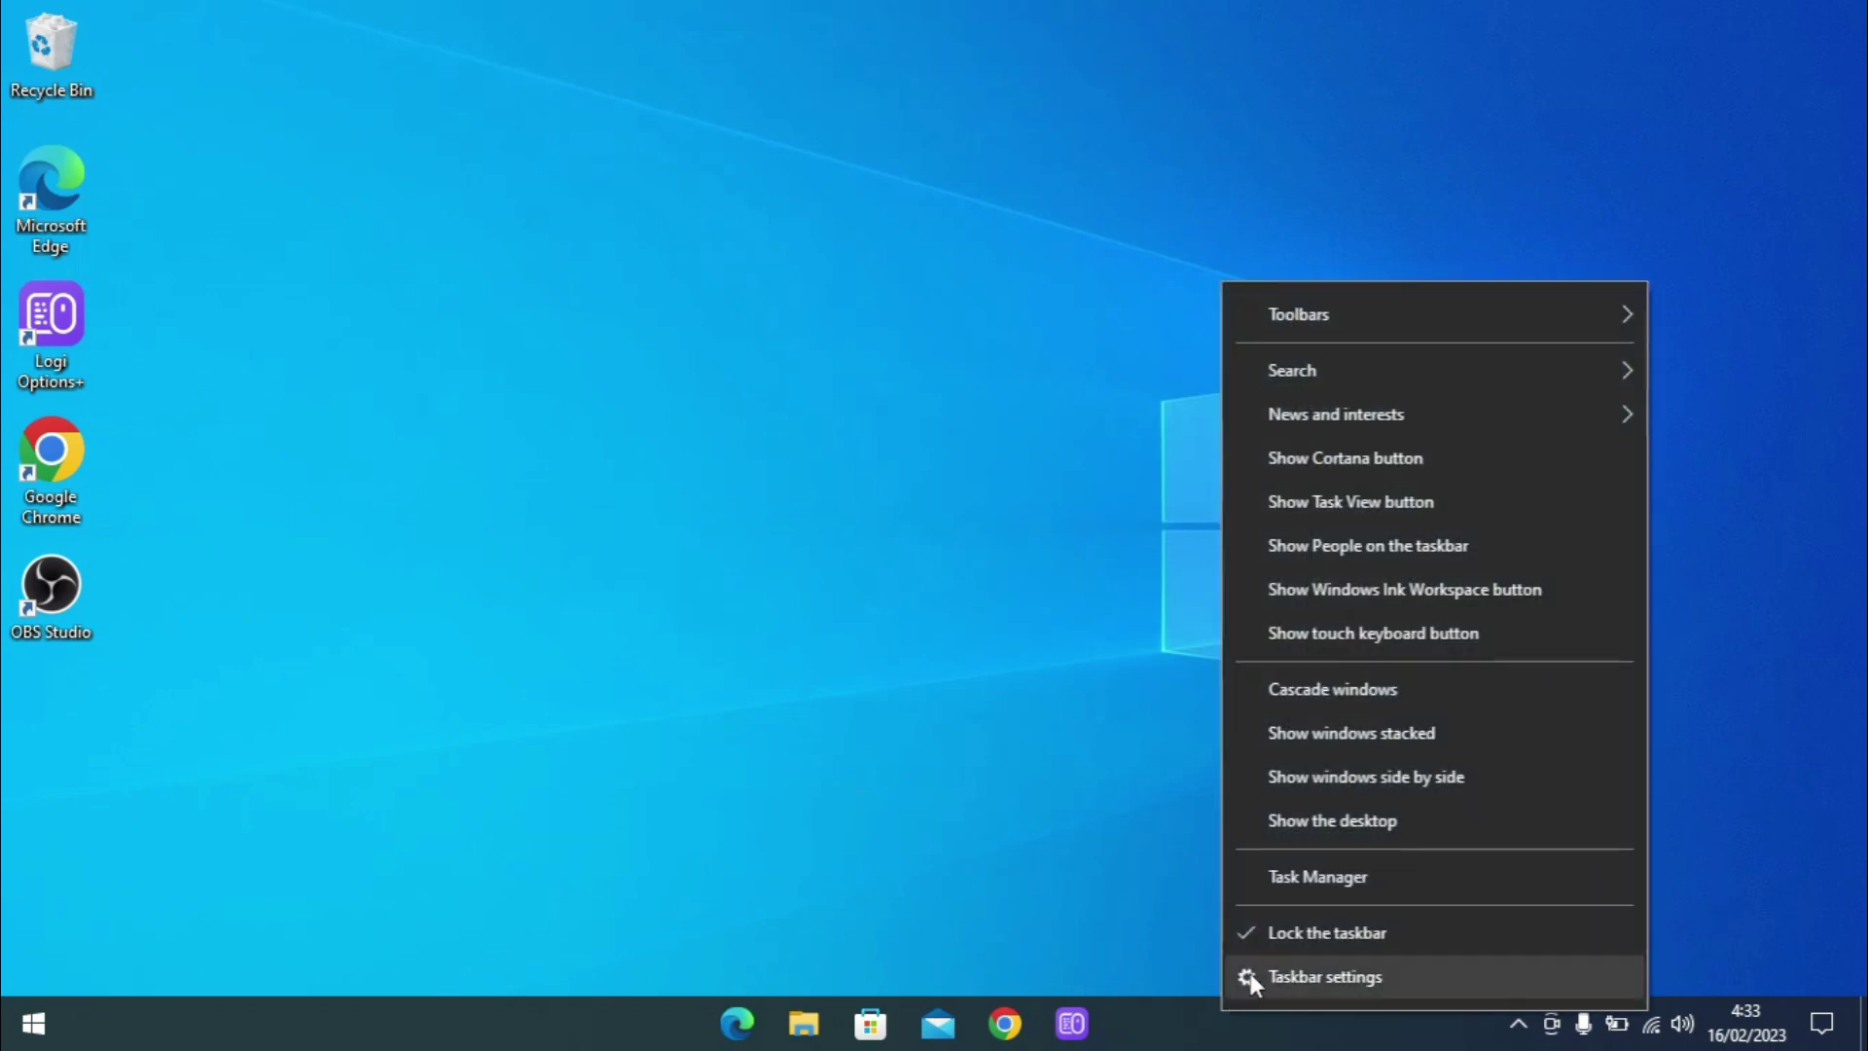
pyautogui.click(1270, 943)
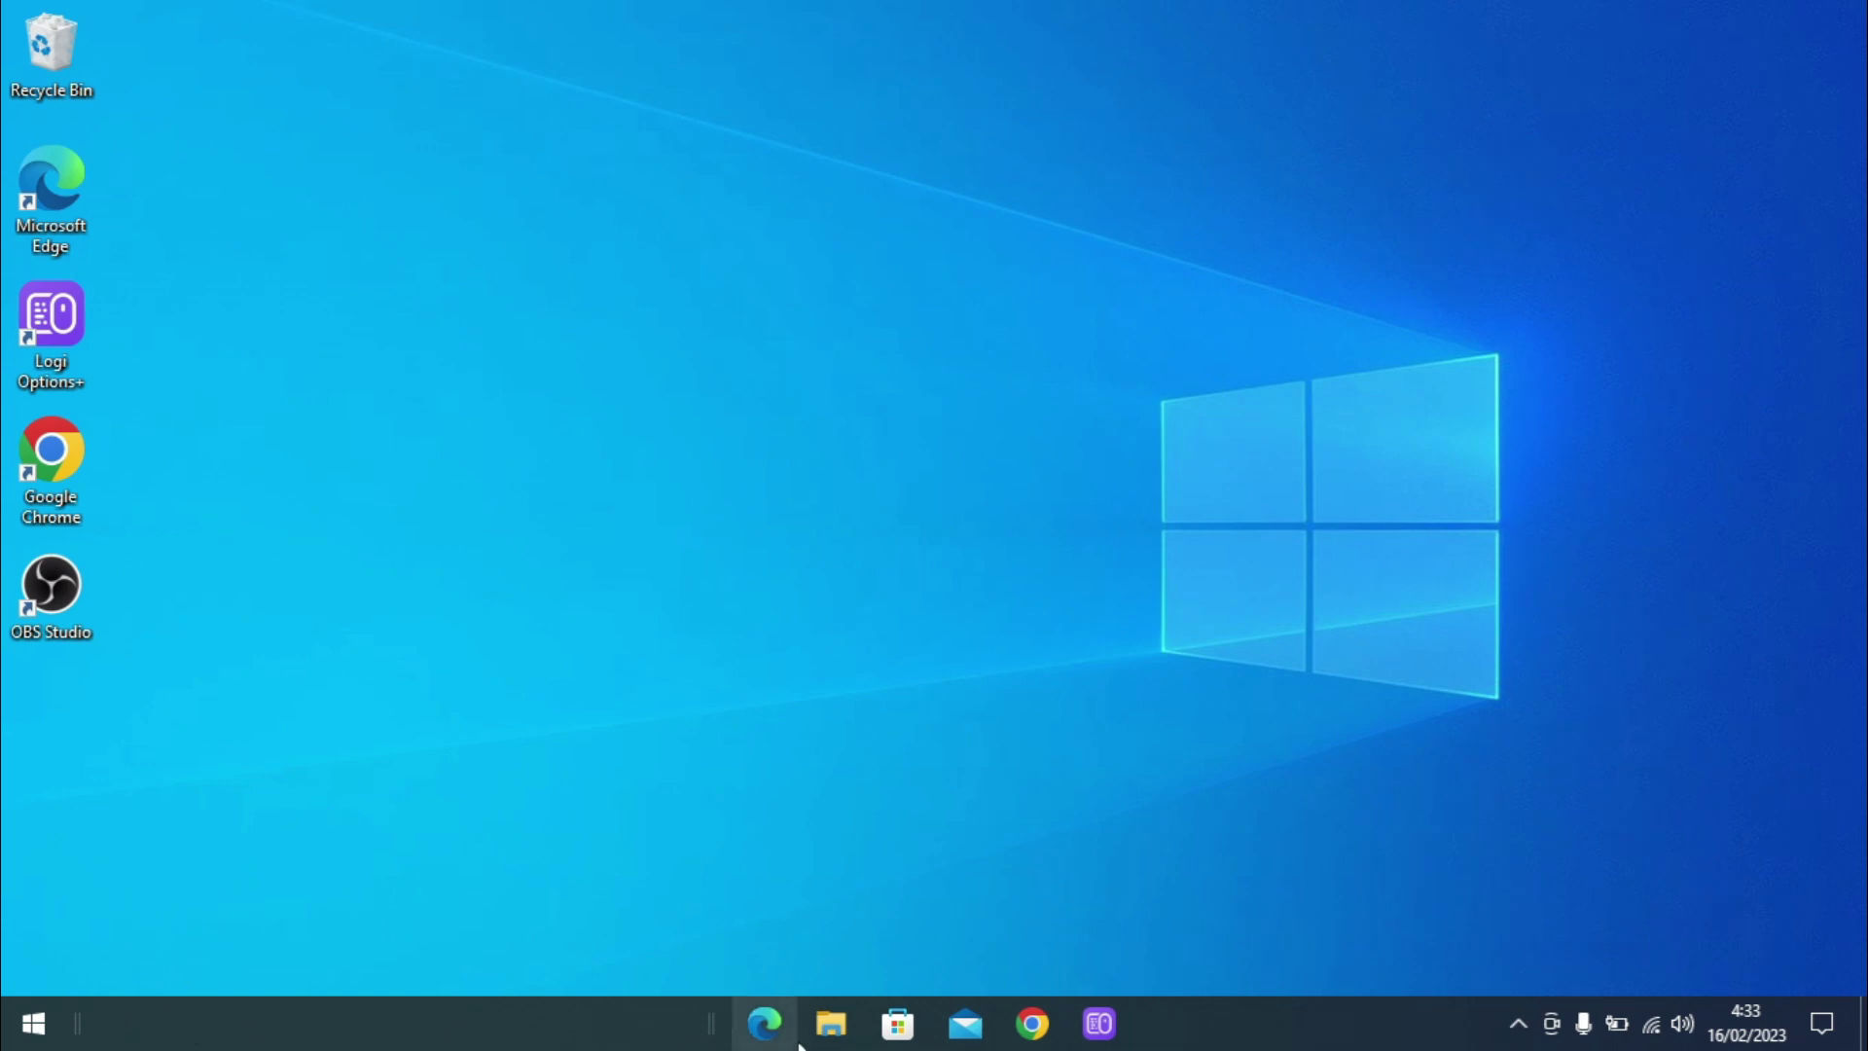
pyautogui.rightClick(142, 1020)
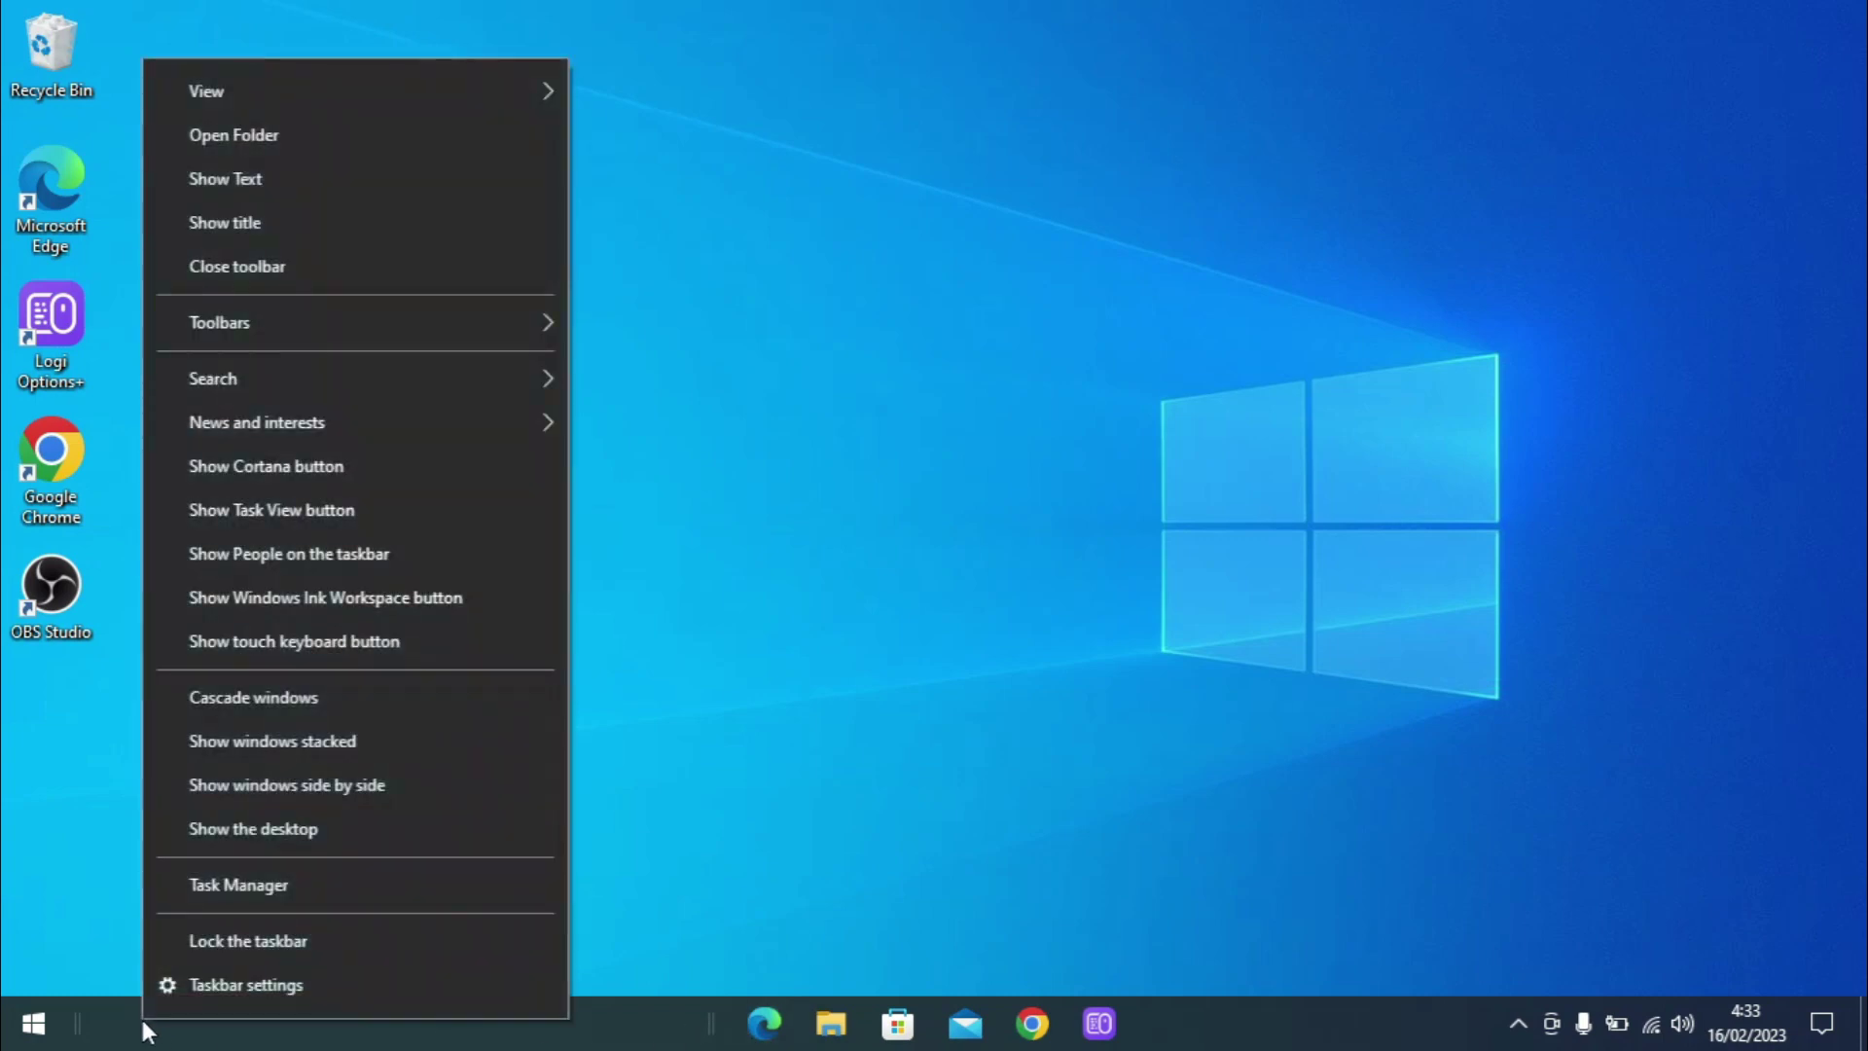
pyautogui.click(243, 239)
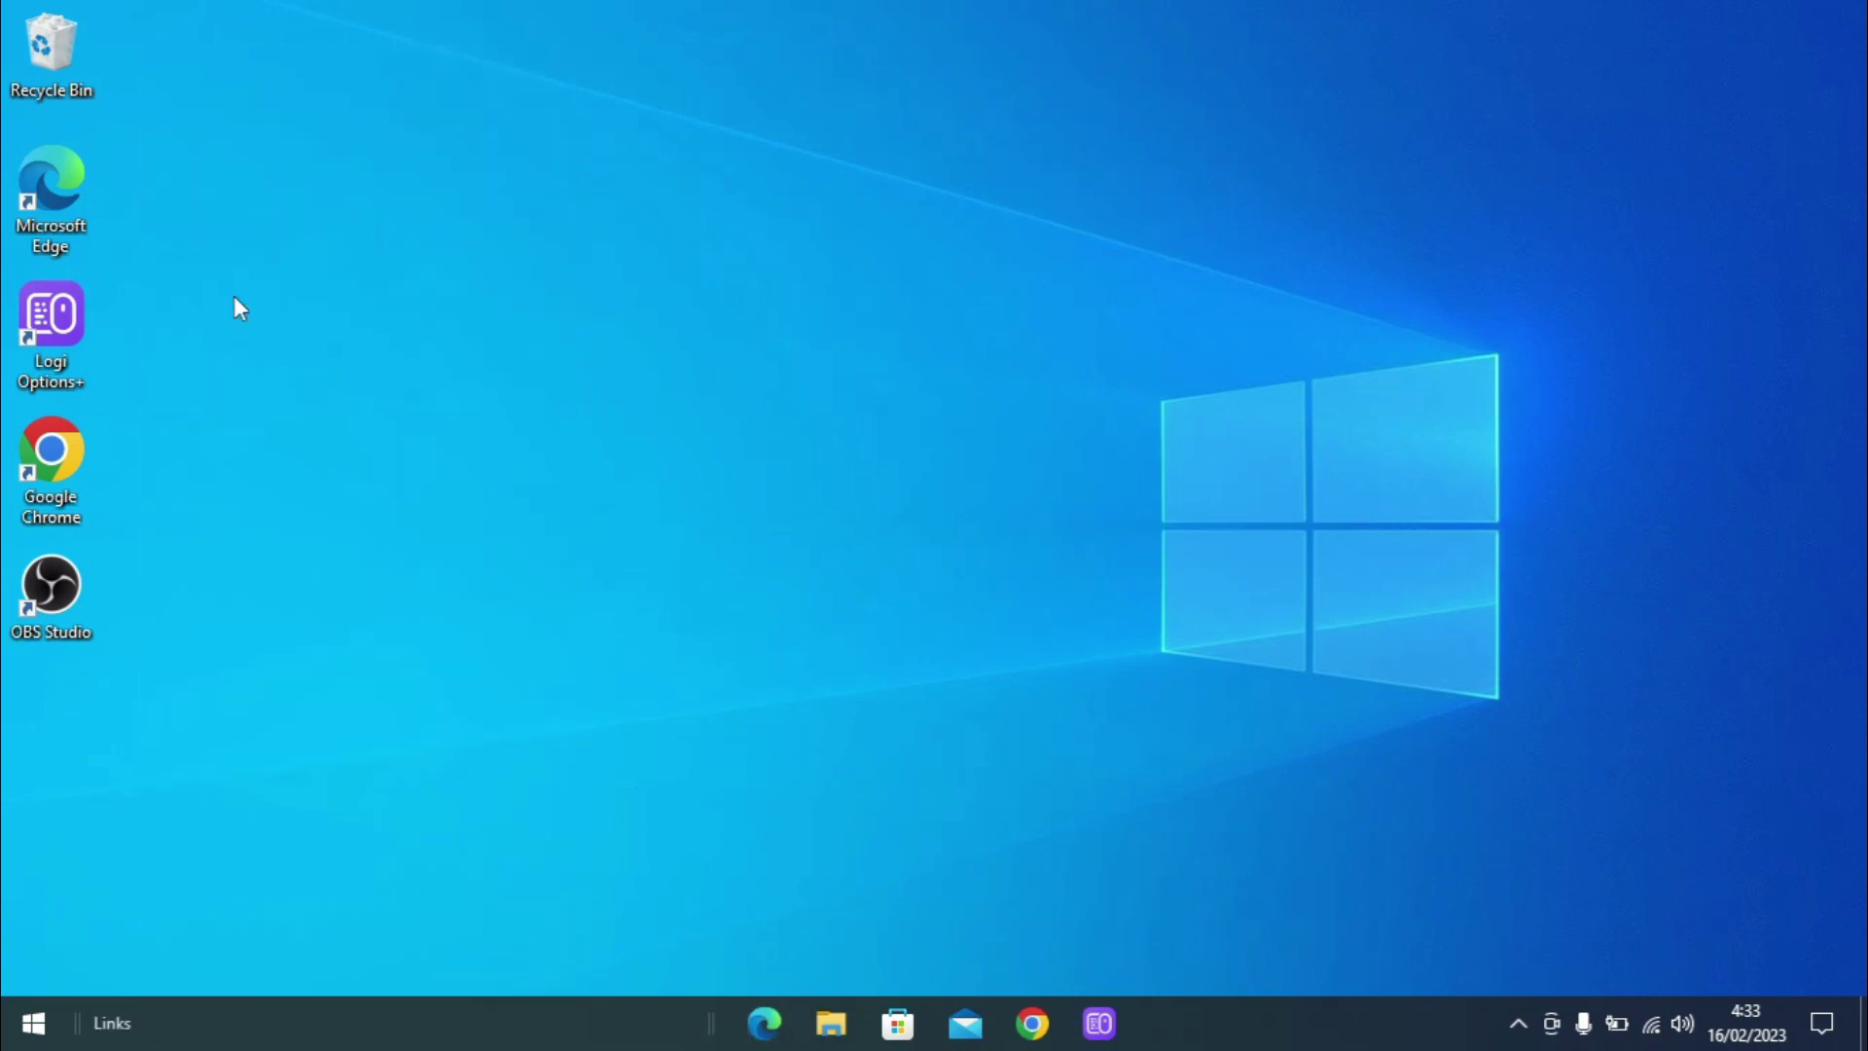
pyautogui.rightClick(117, 1024)
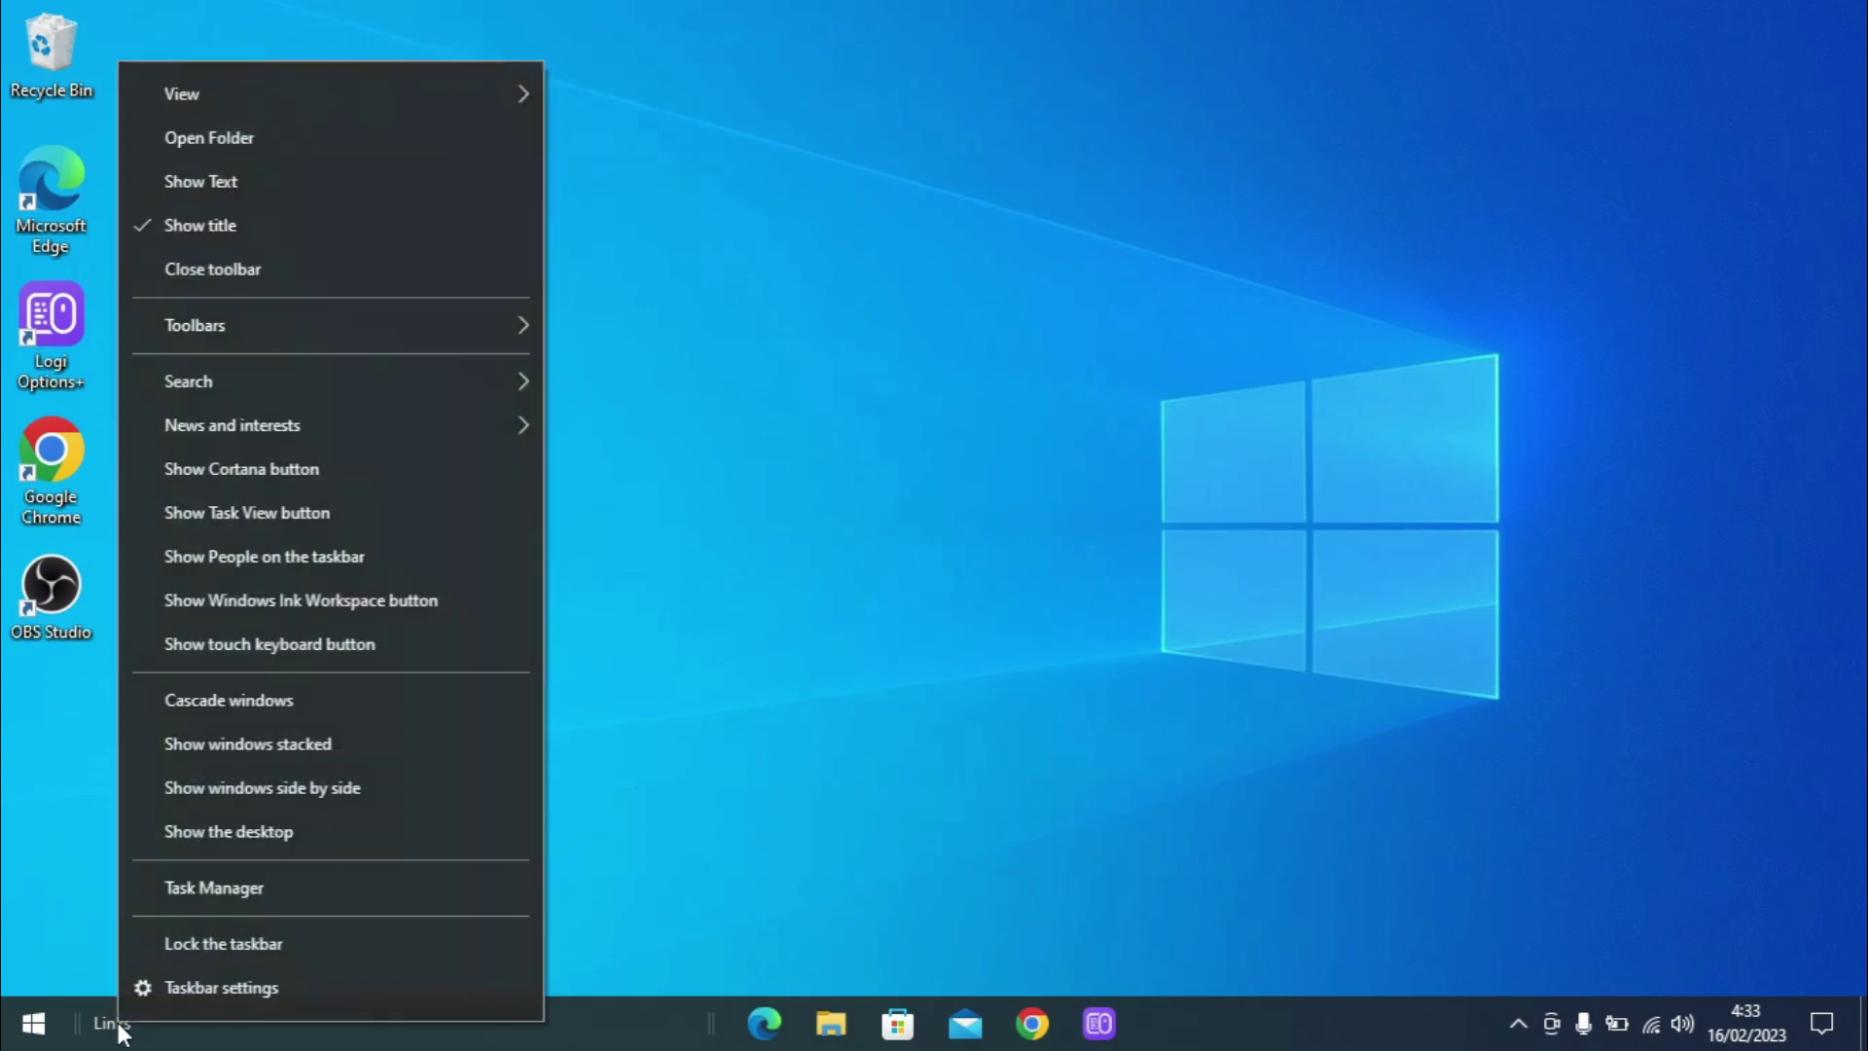
pyautogui.click(219, 195)
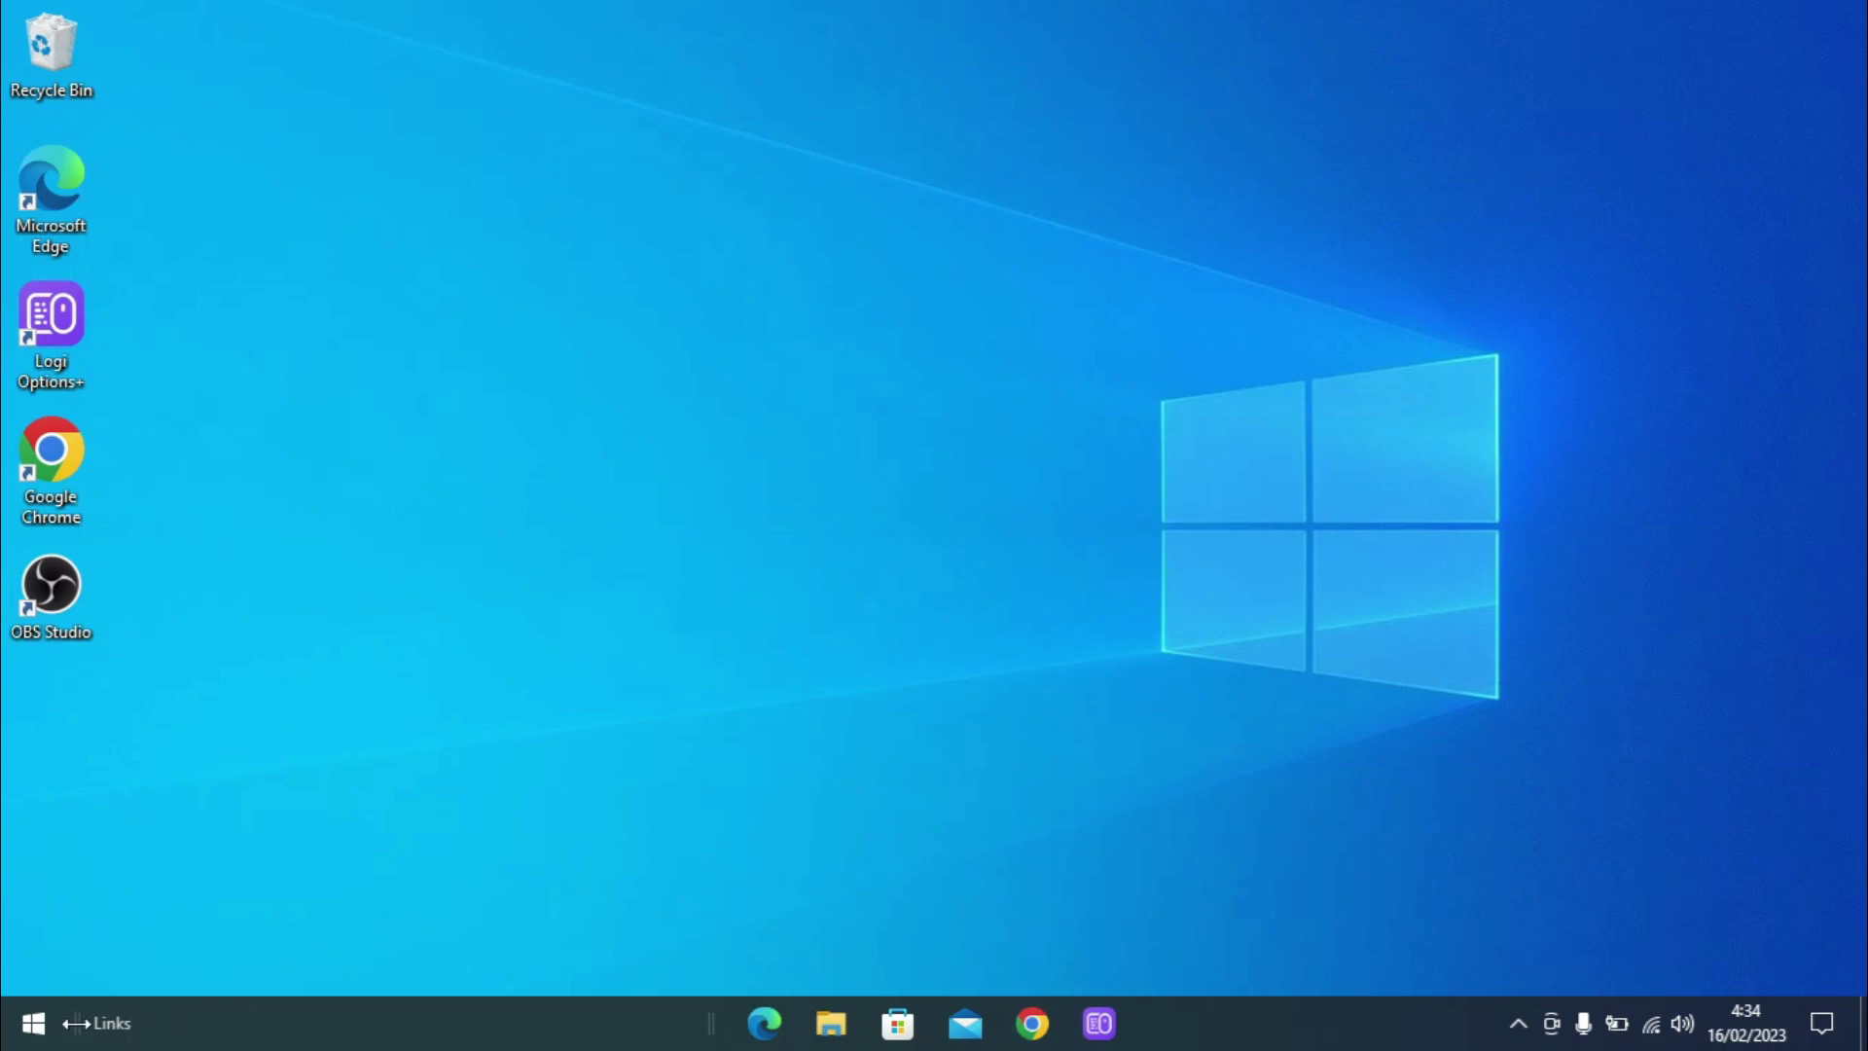
# Step: Move the Links toolbar past the app icons to the notification area, and remove it from the taskbar
pyautogui.moveTo(76, 1023); pyautogui.dragTo(1460, 1038)
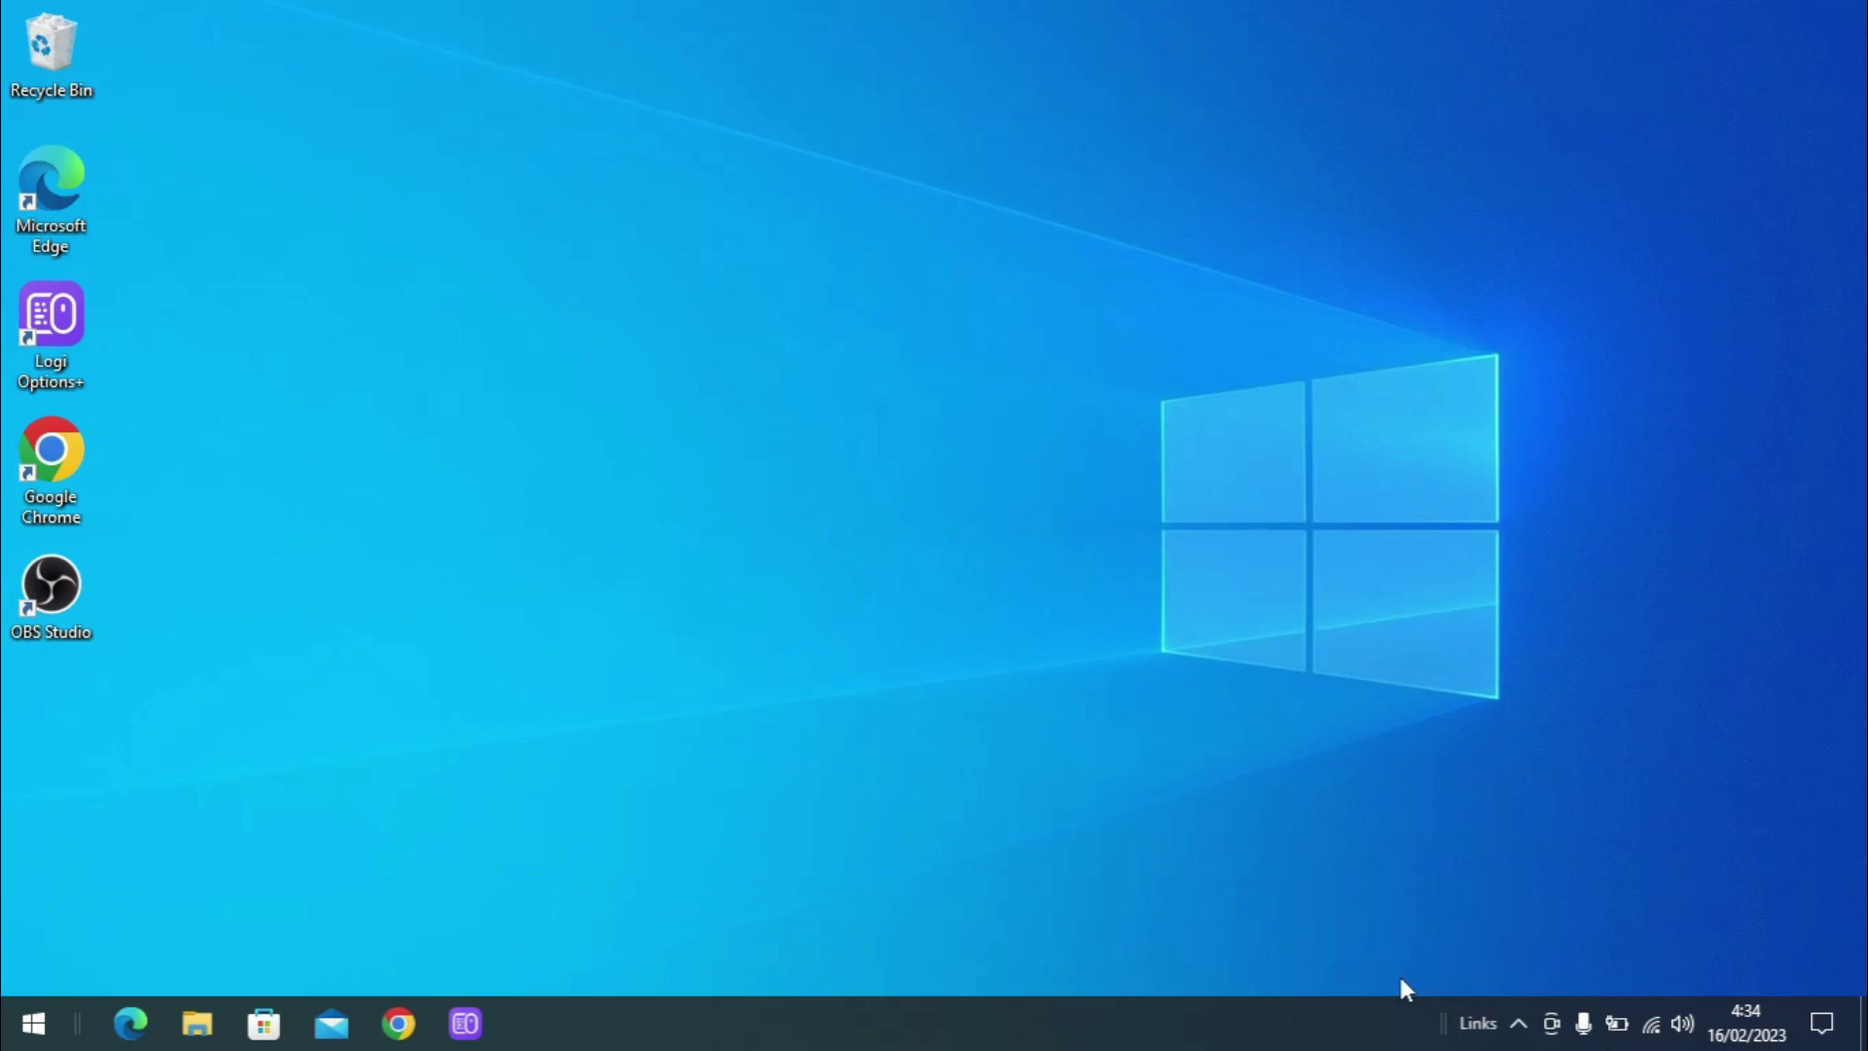
pyautogui.rightClick(1157, 1025)
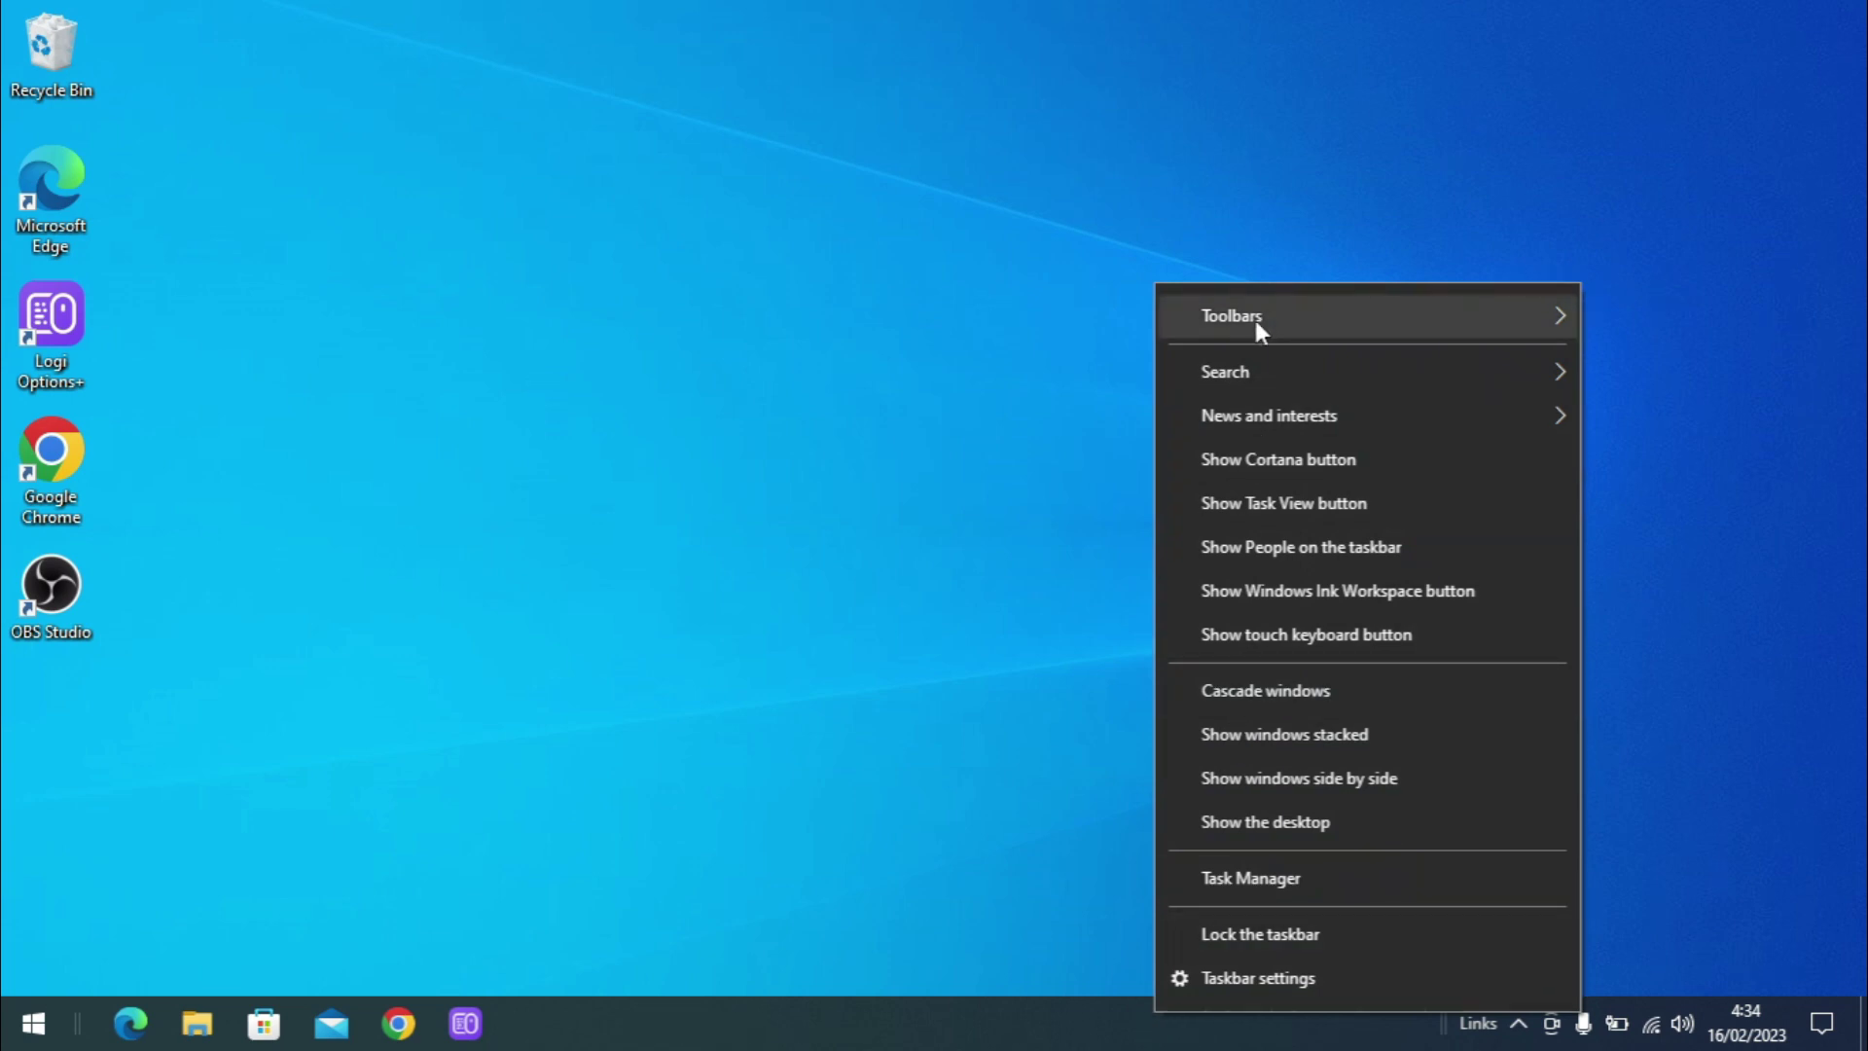
pyautogui.moveTo(1263, 311)
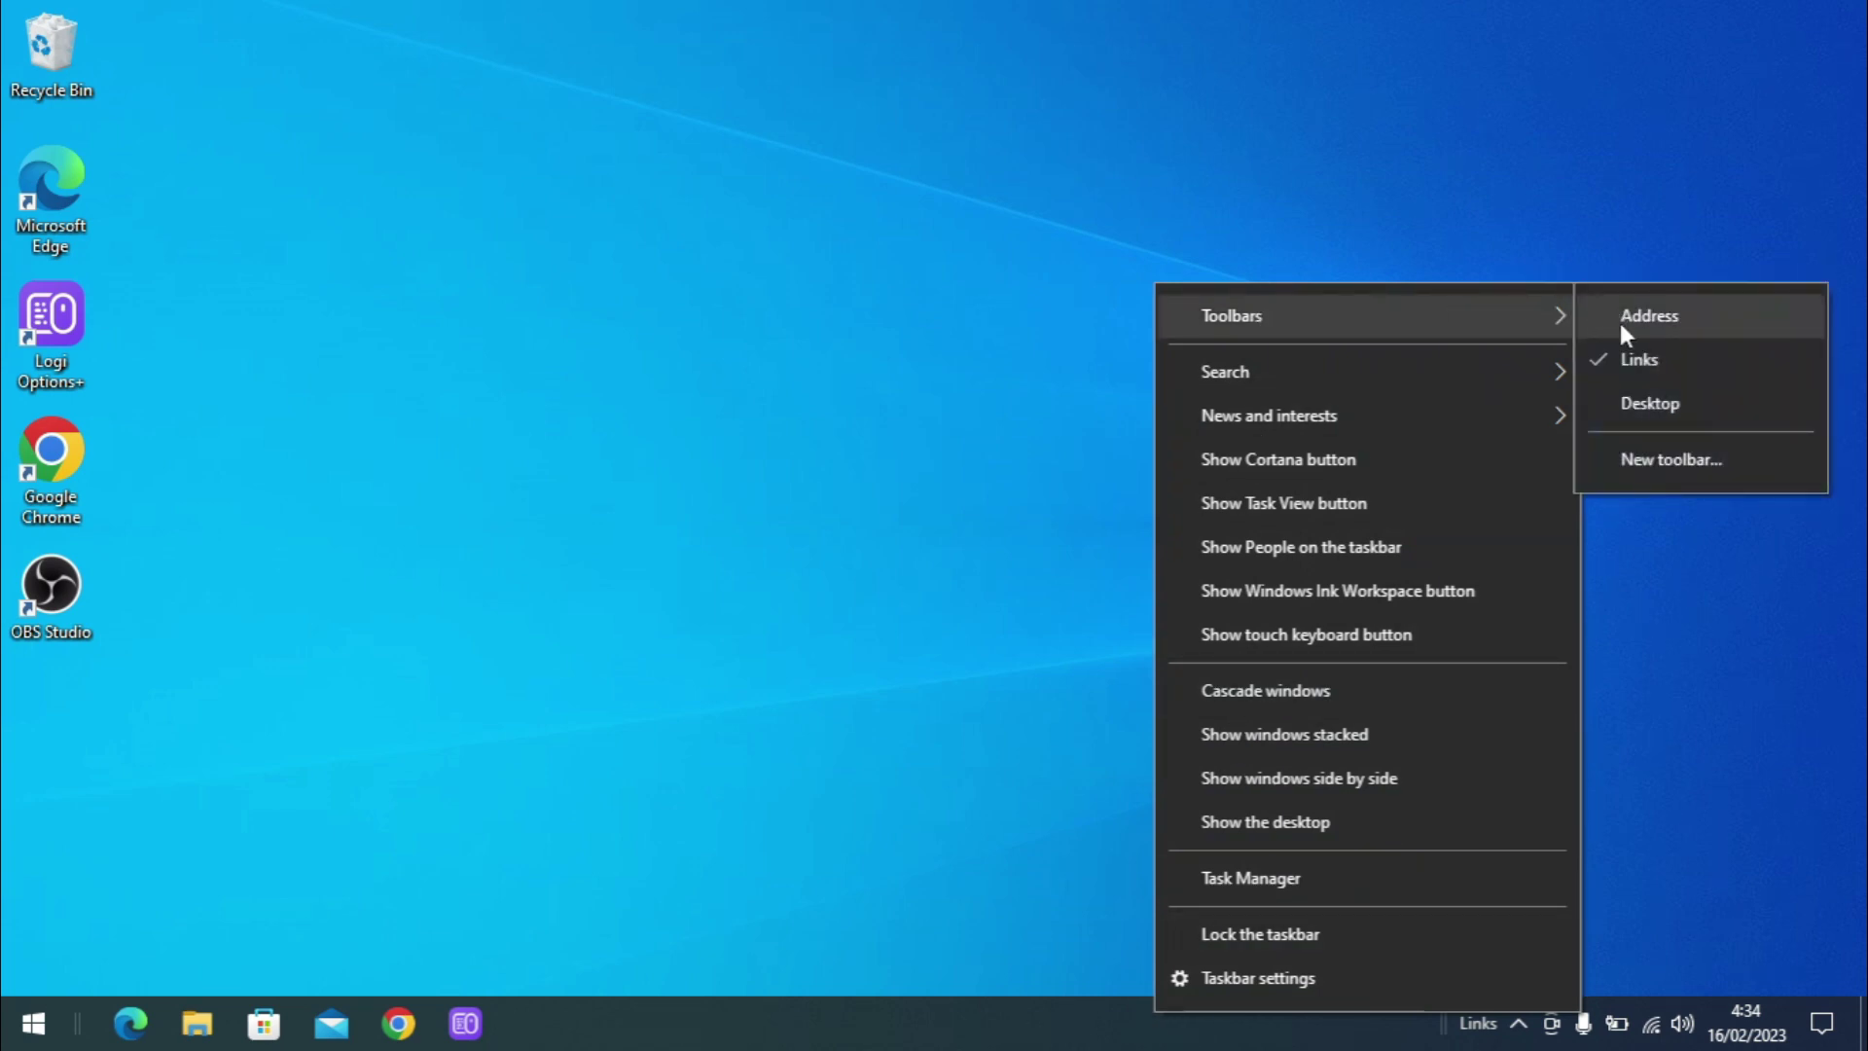
pyautogui.click(1634, 362)
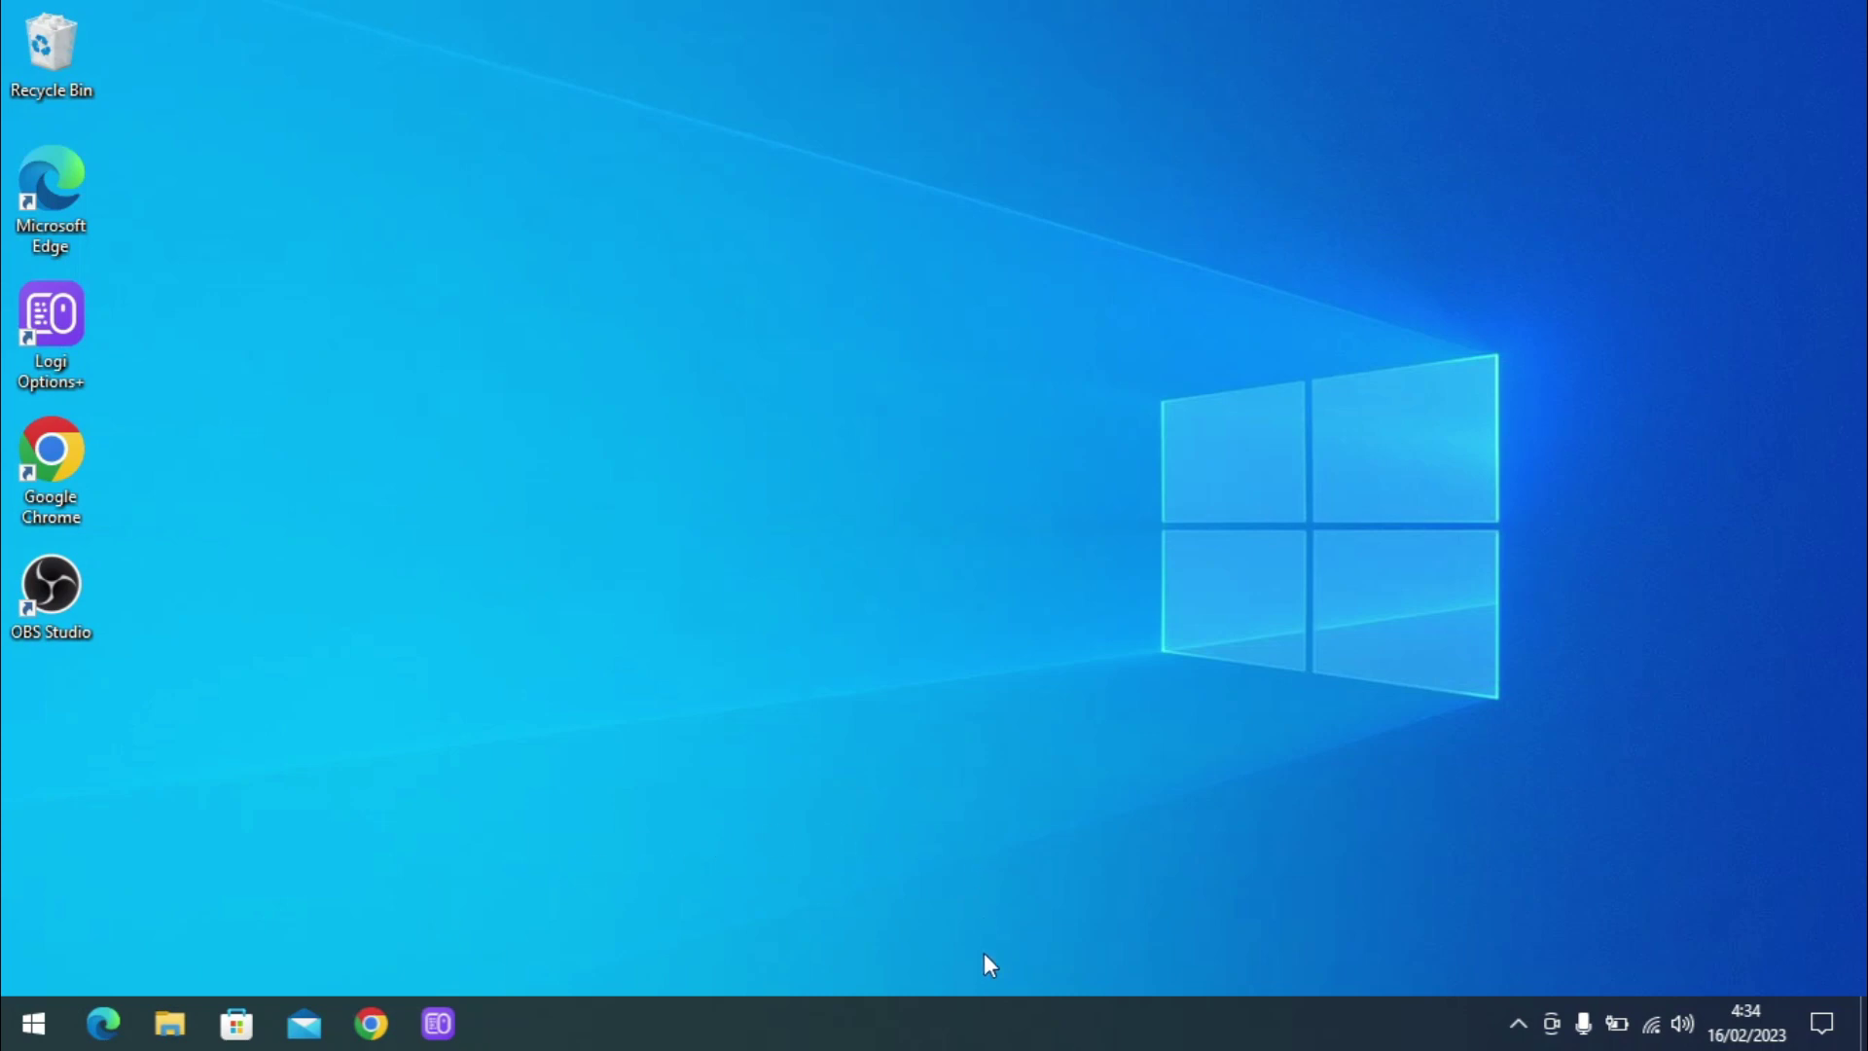
# Step: Show the search icon and the Task View button on the taskbar
pyautogui.rightClick(980, 1012)
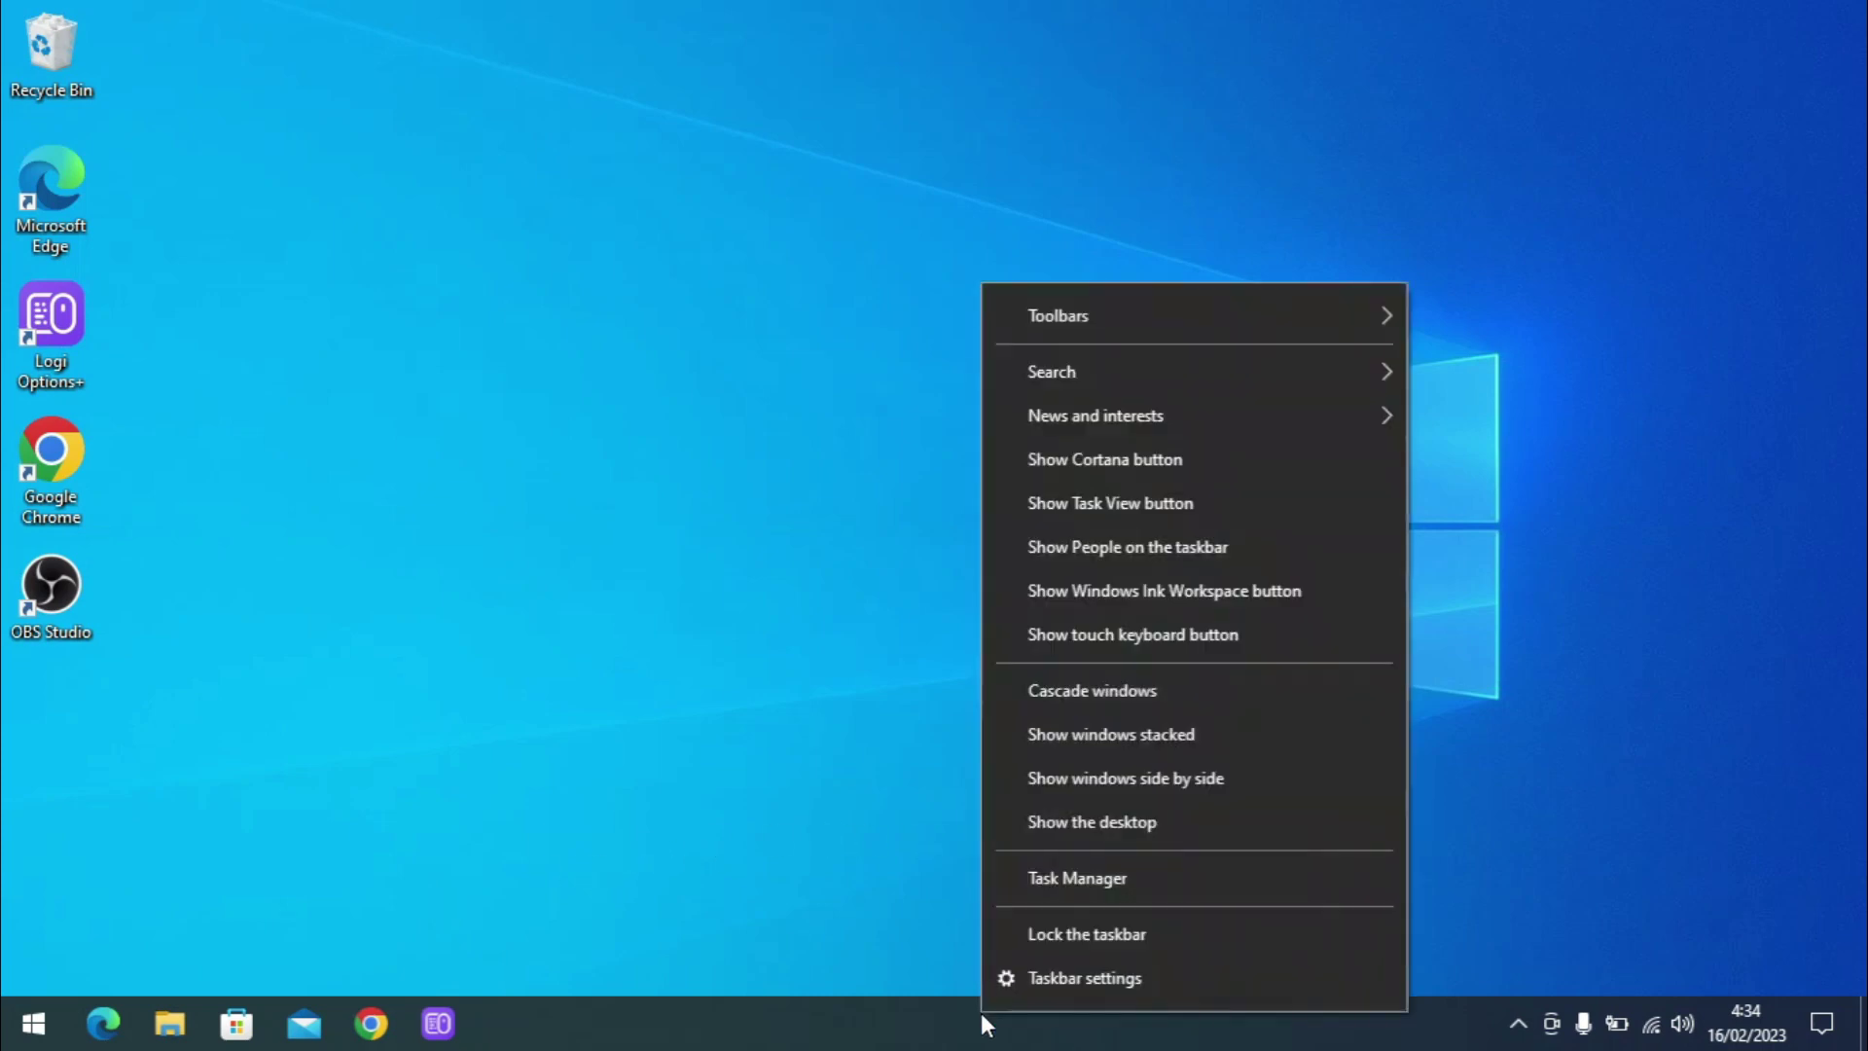
pyautogui.moveTo(1274, 370)
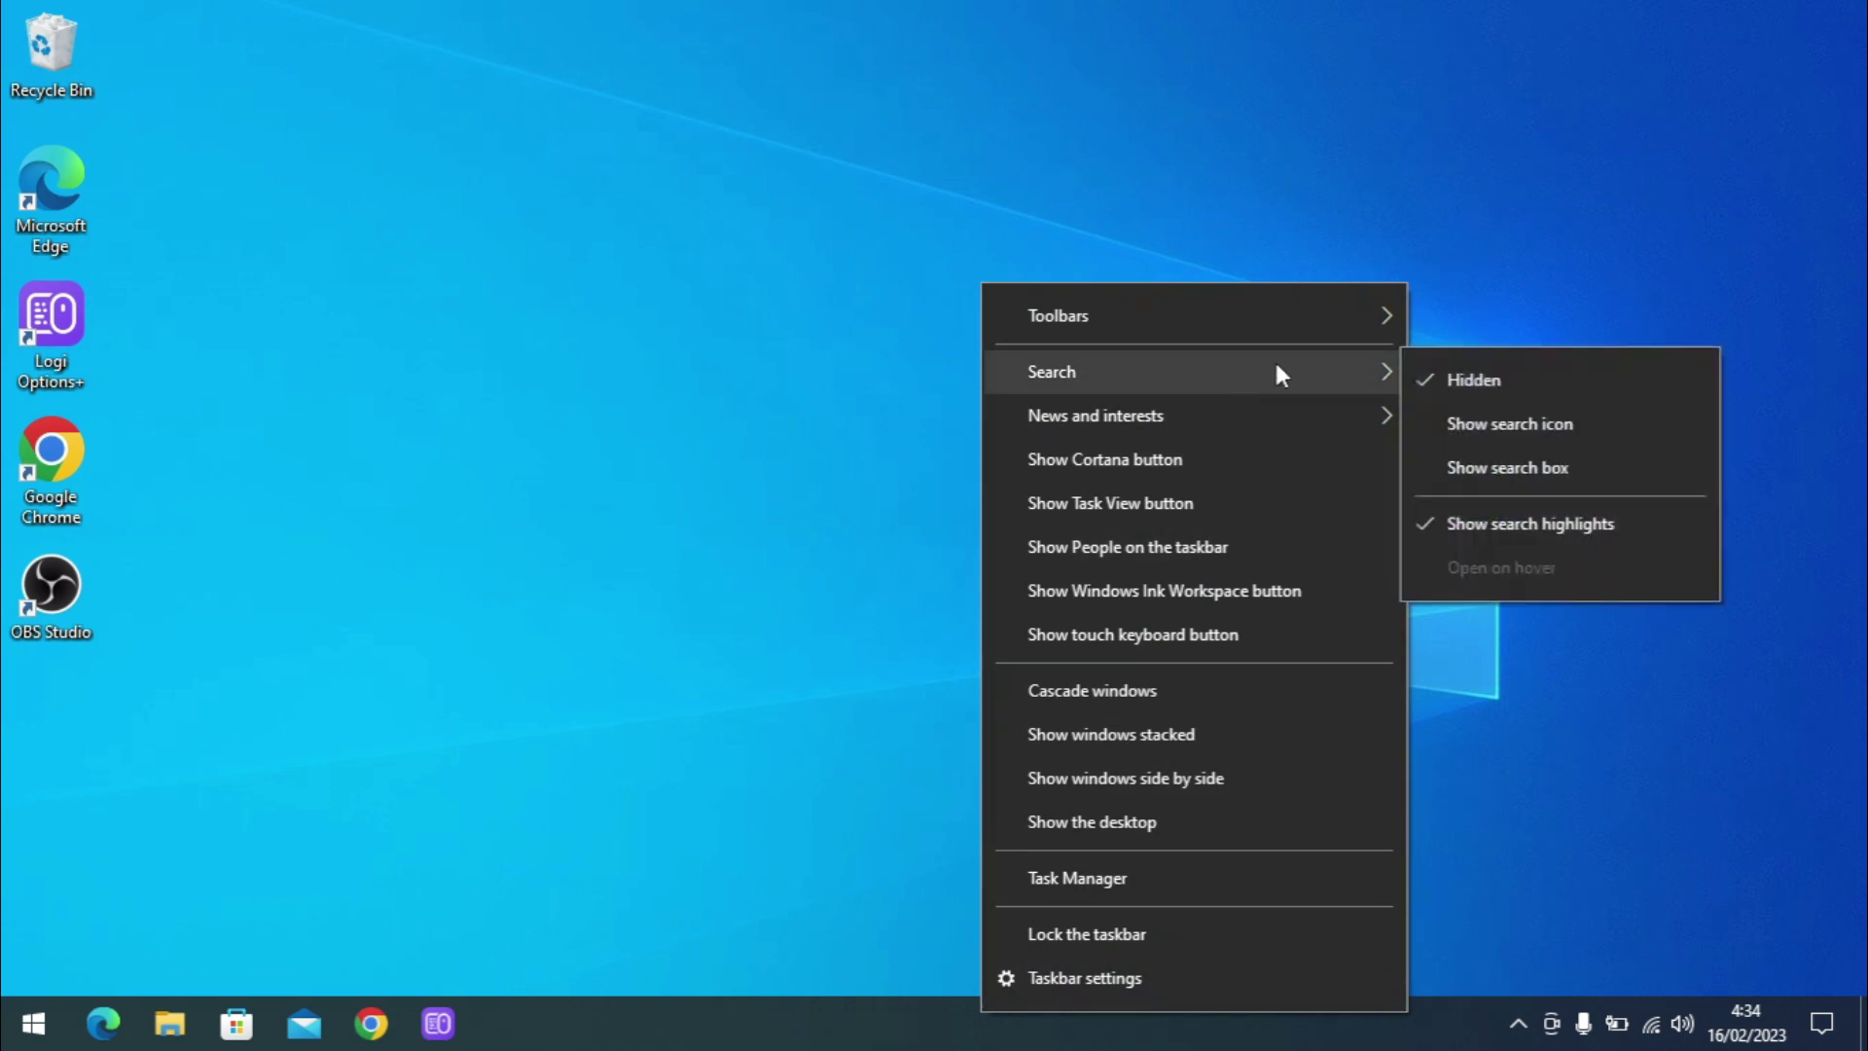
pyautogui.click(1501, 443)
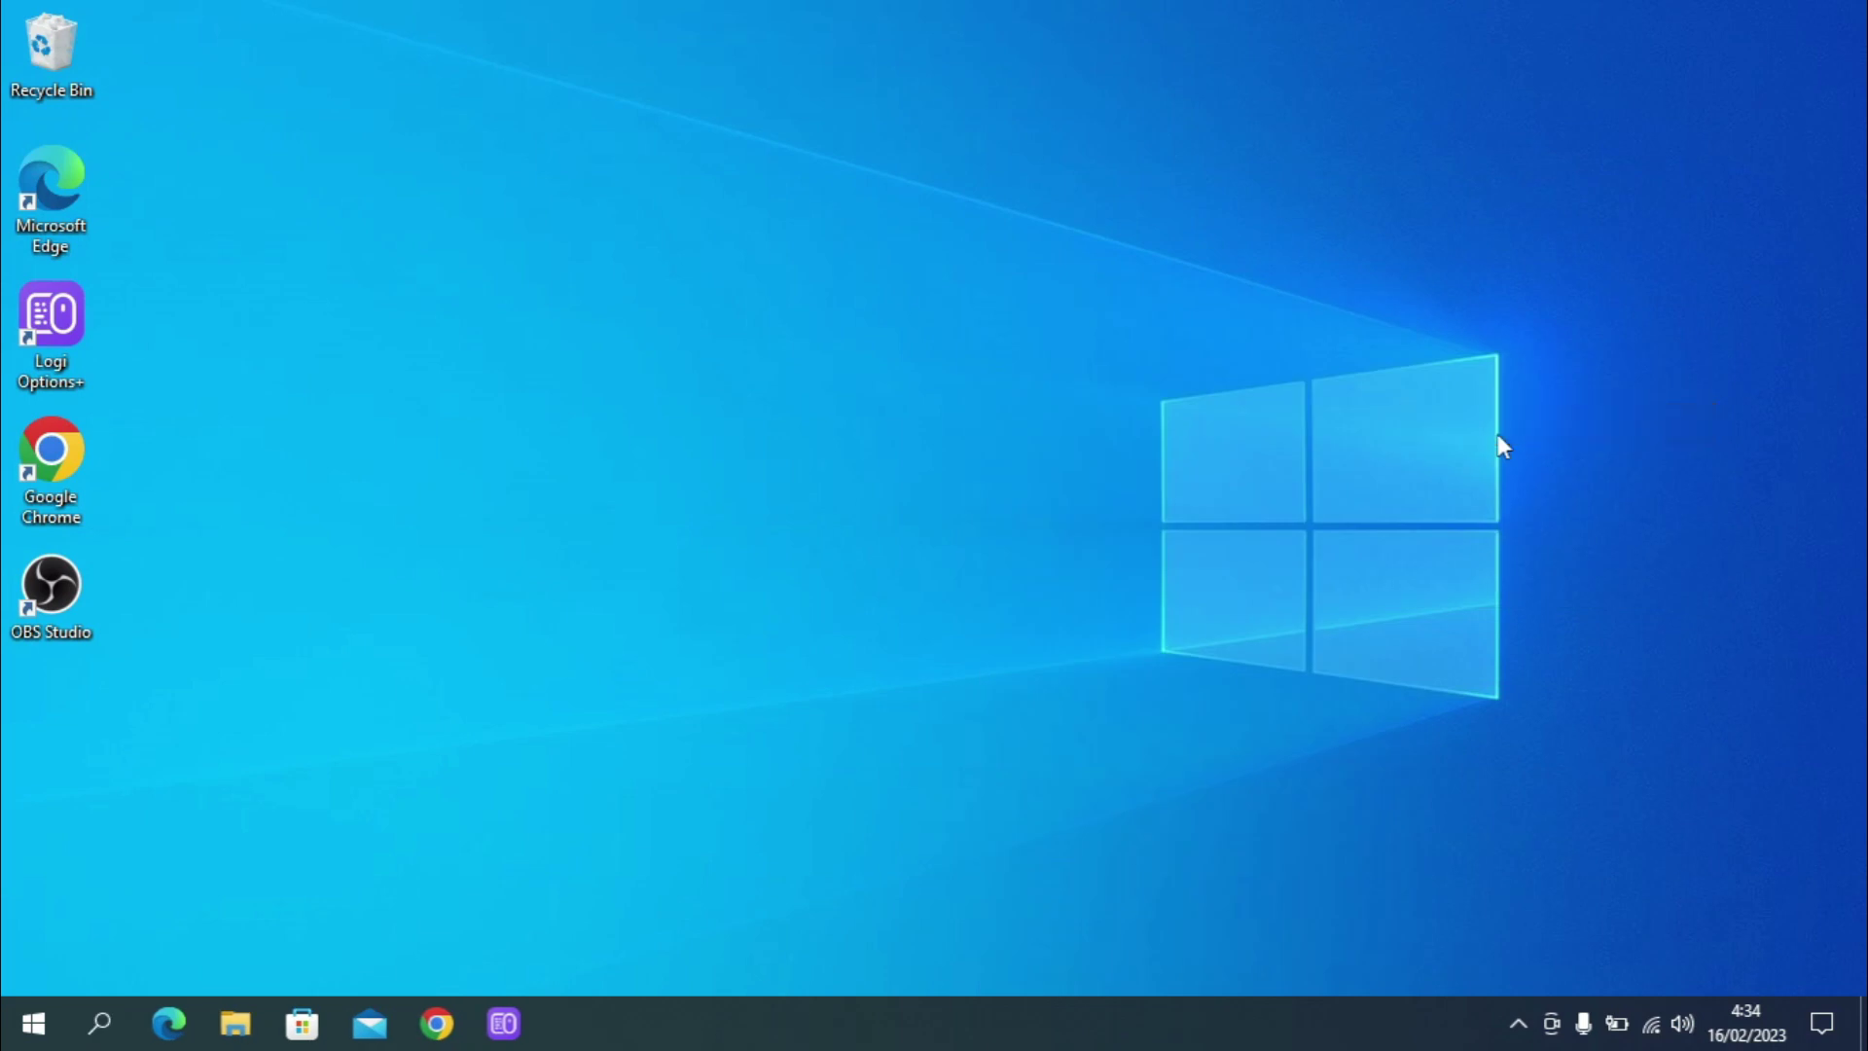
pyautogui.rightClick(967, 1034)
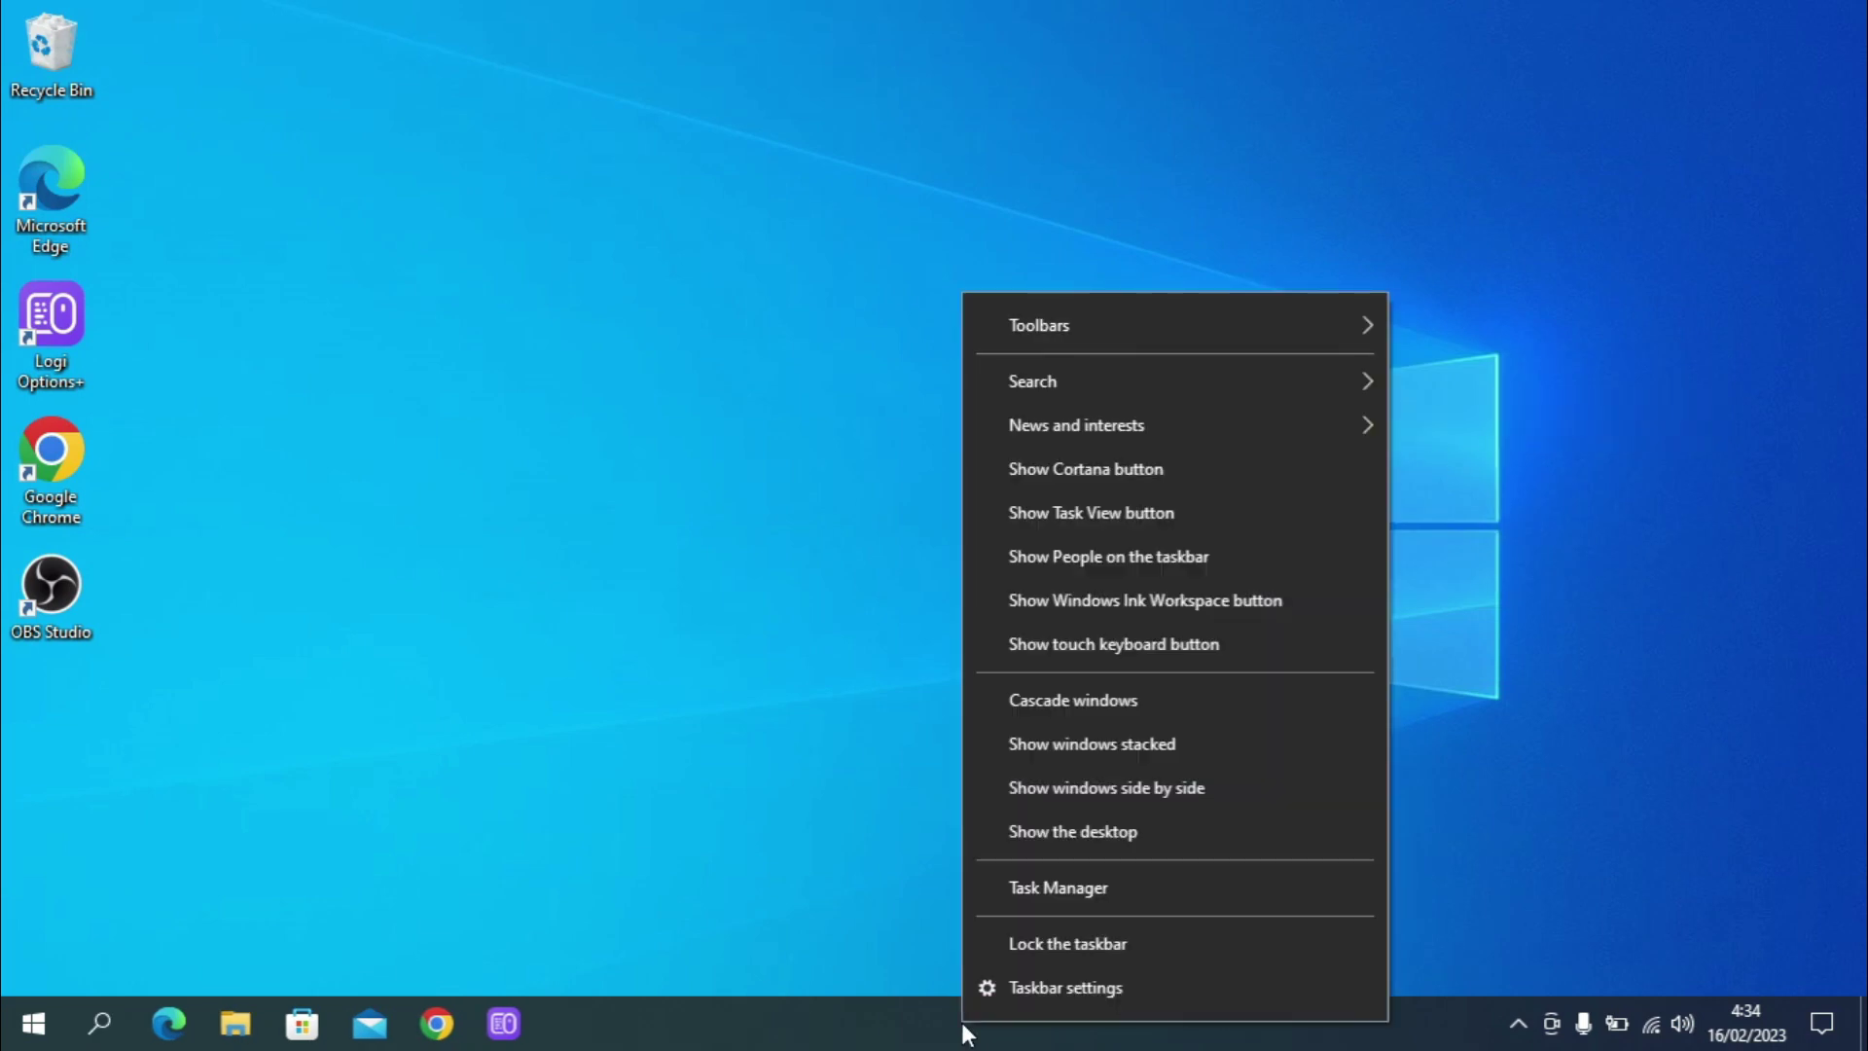
pyautogui.click(1118, 515)
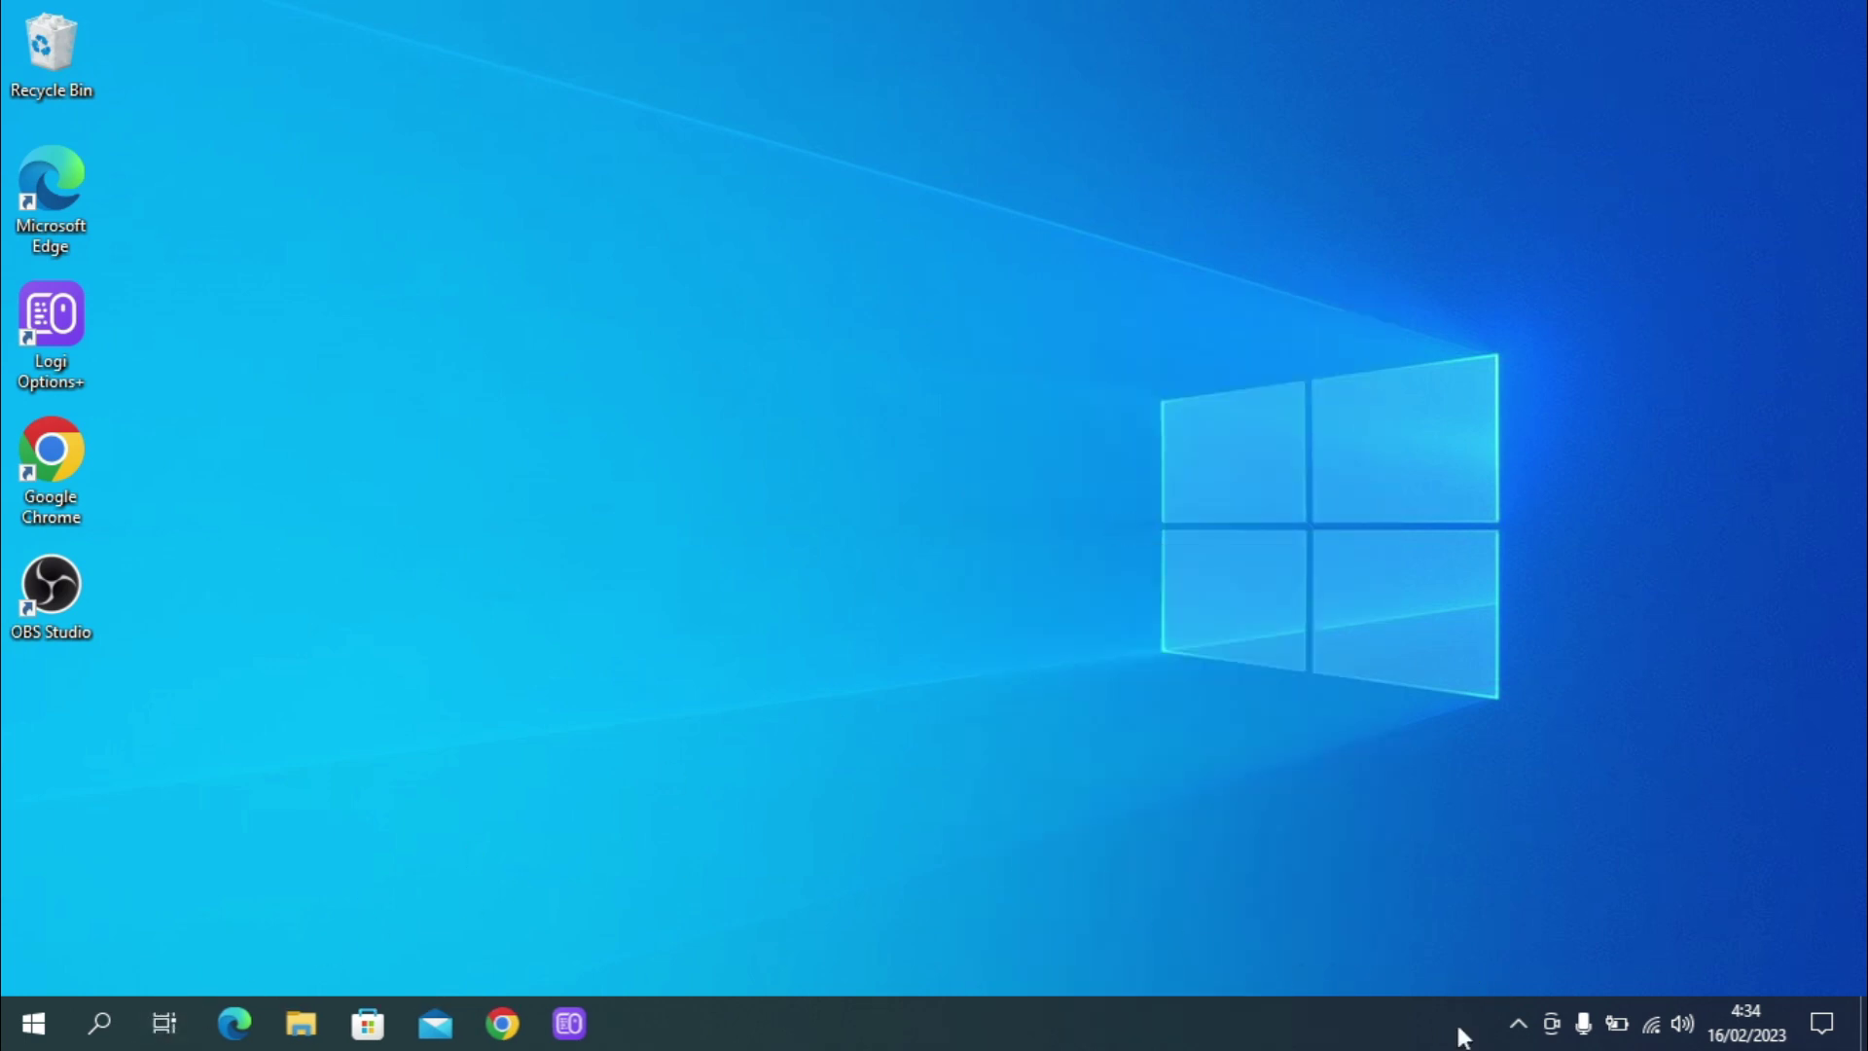
# Step: Turn on News and interests on the taskbar with the icon only
pyautogui.rightClick(982, 1028)
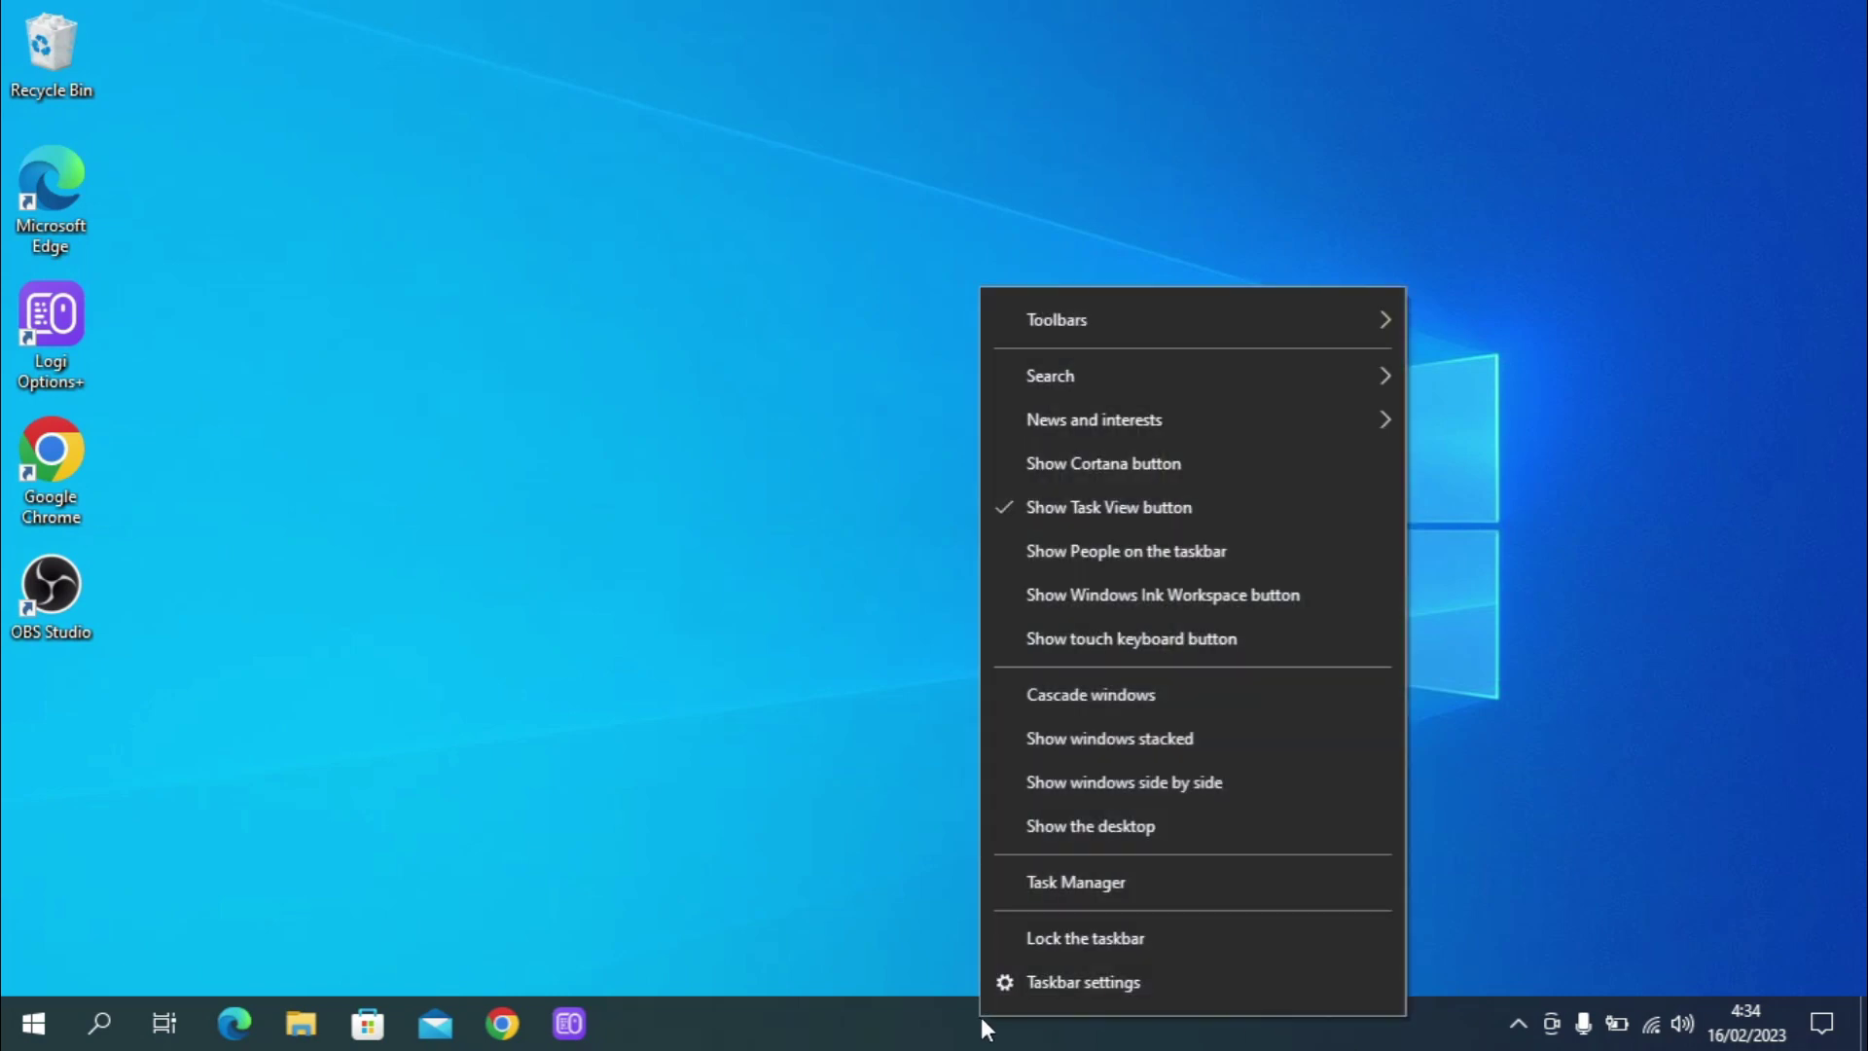
pyautogui.moveTo(1216, 418)
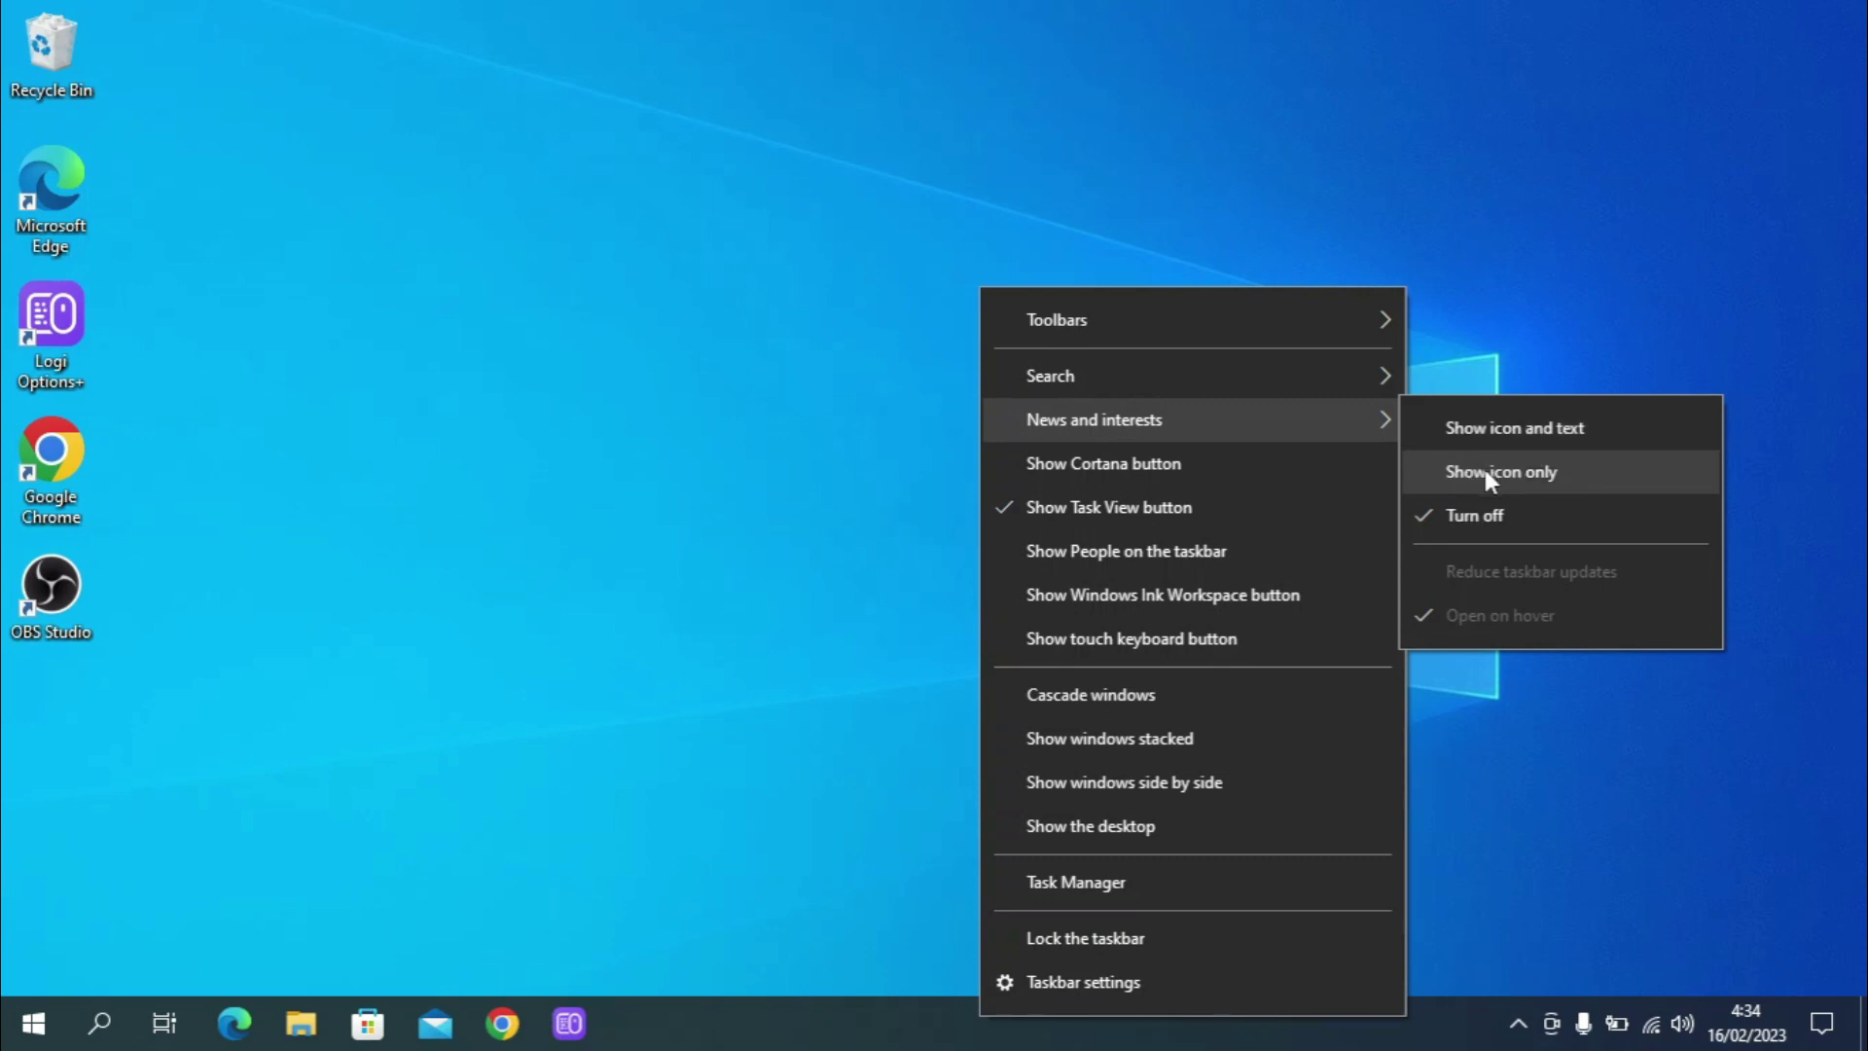
pyautogui.click(1522, 473)
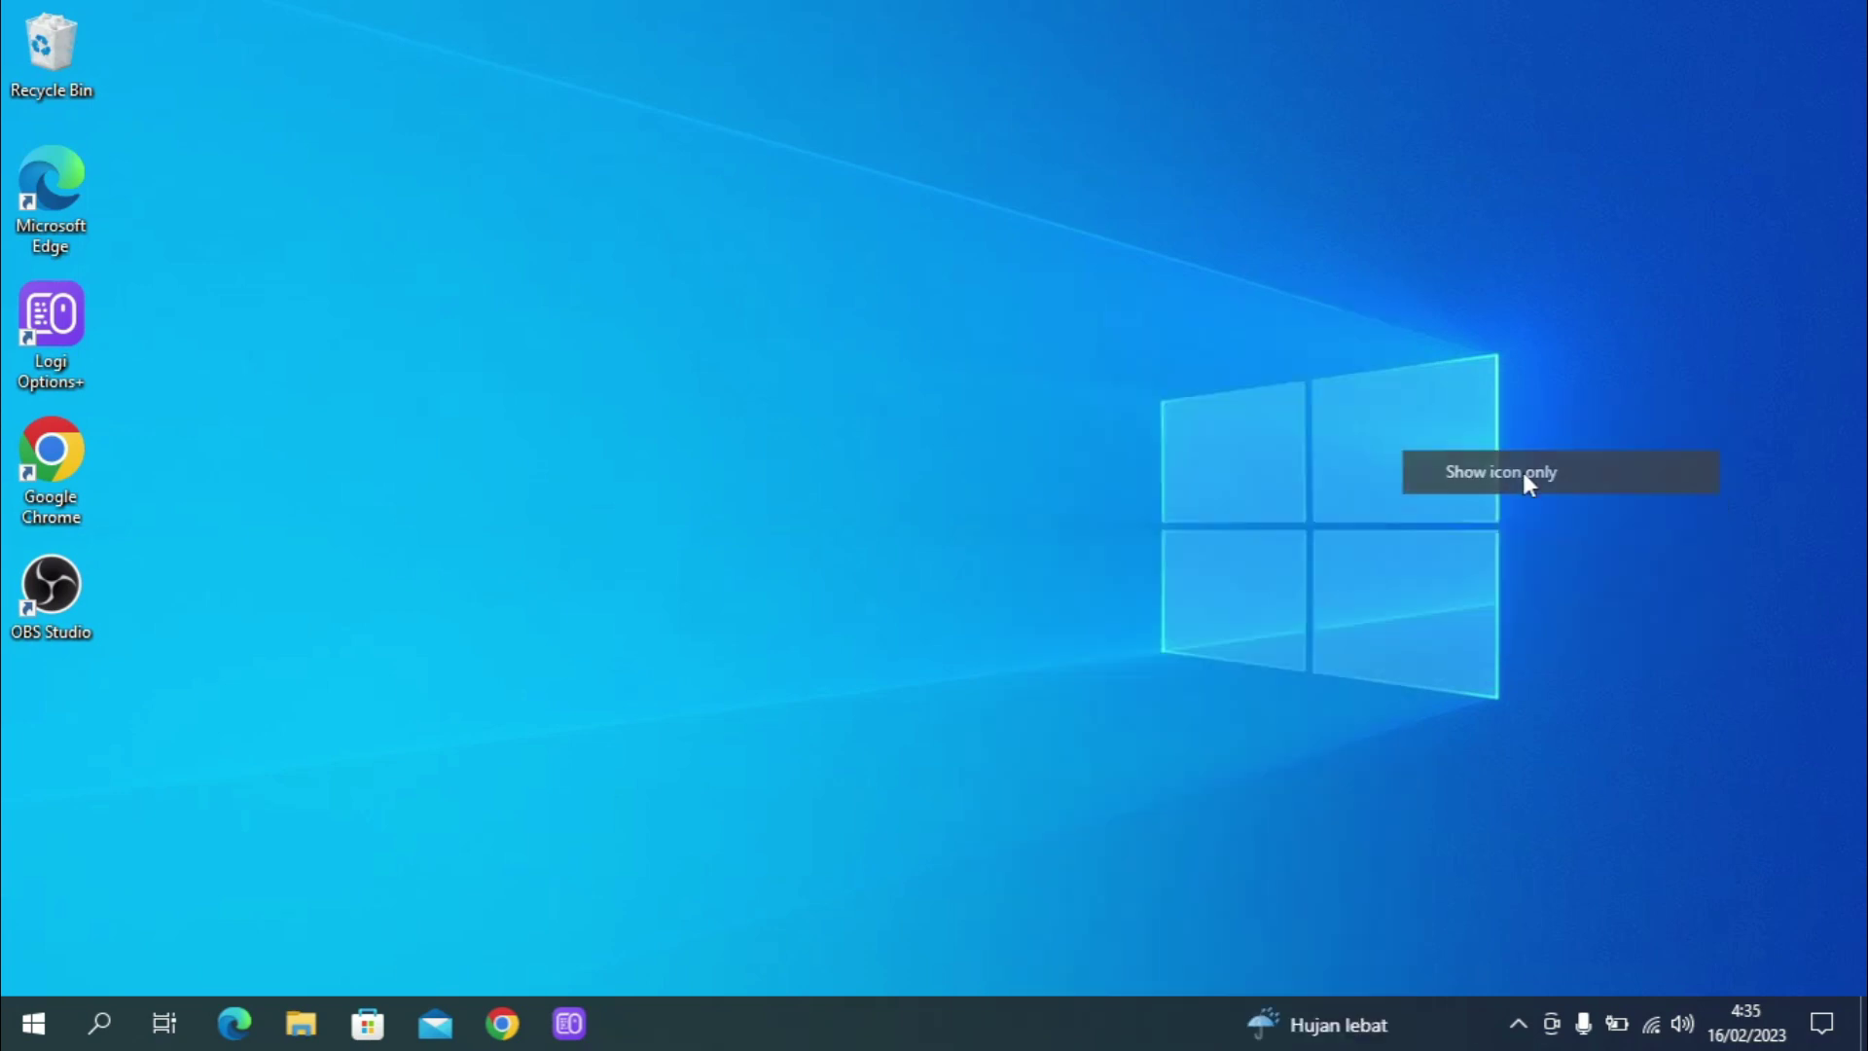